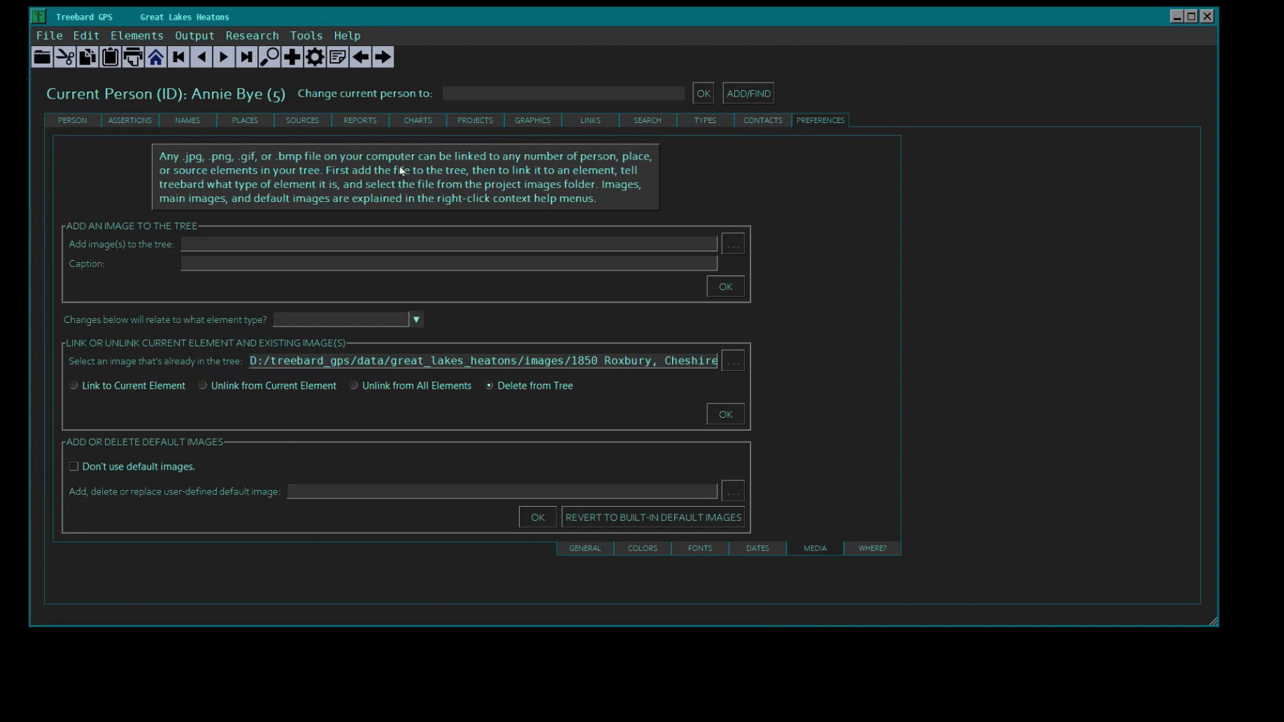
# Crop berlin, duxbury wash co vt.bmp to the map area only and save the result under the new file name sadflkj
pyautogui.click(525, 128)
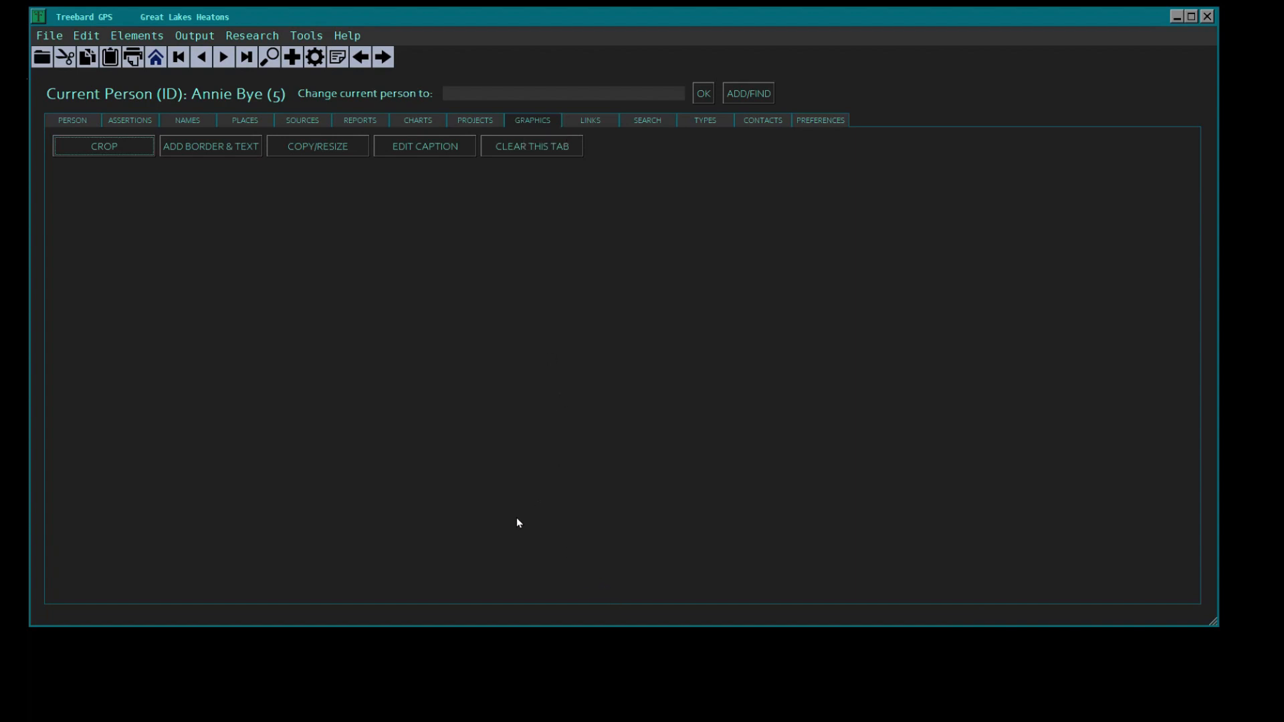
pyautogui.click(126, 153)
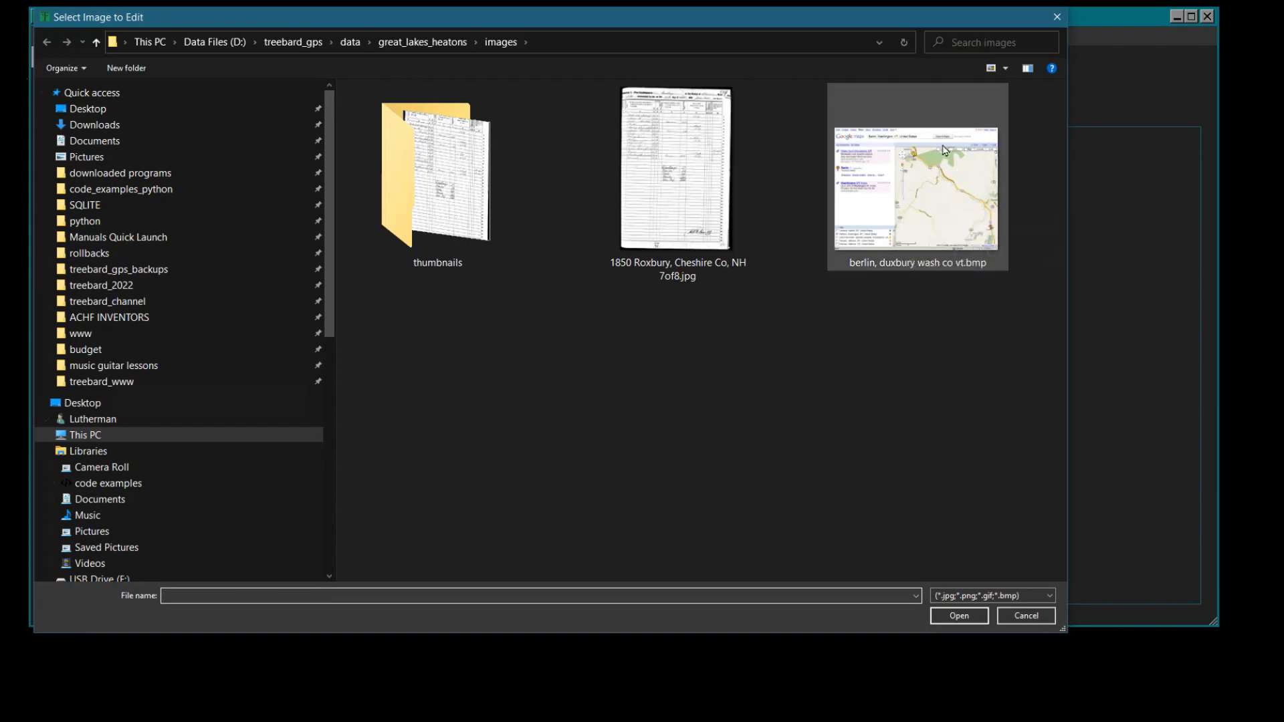
pyautogui.doubleClick(910, 197)
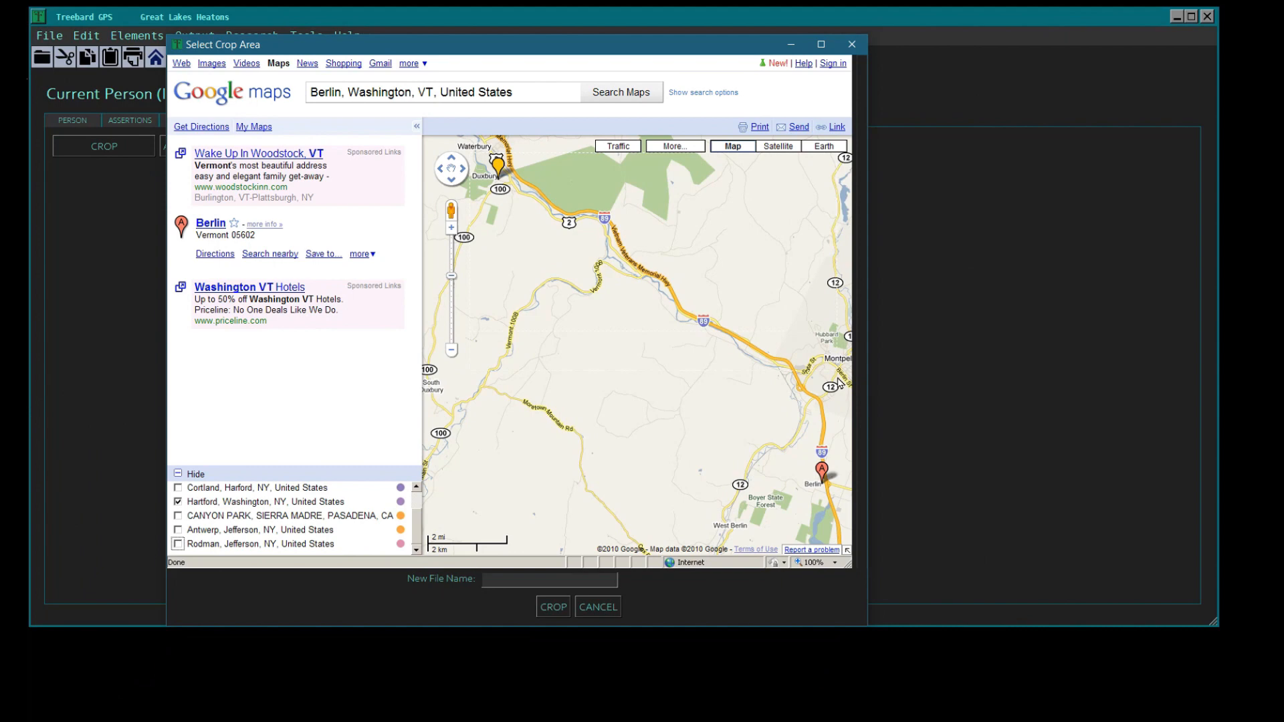
pyautogui.click(853, 548)
pyautogui.click(512, 580)
pyautogui.write('sadflkj')
pyautogui.click(549, 607)
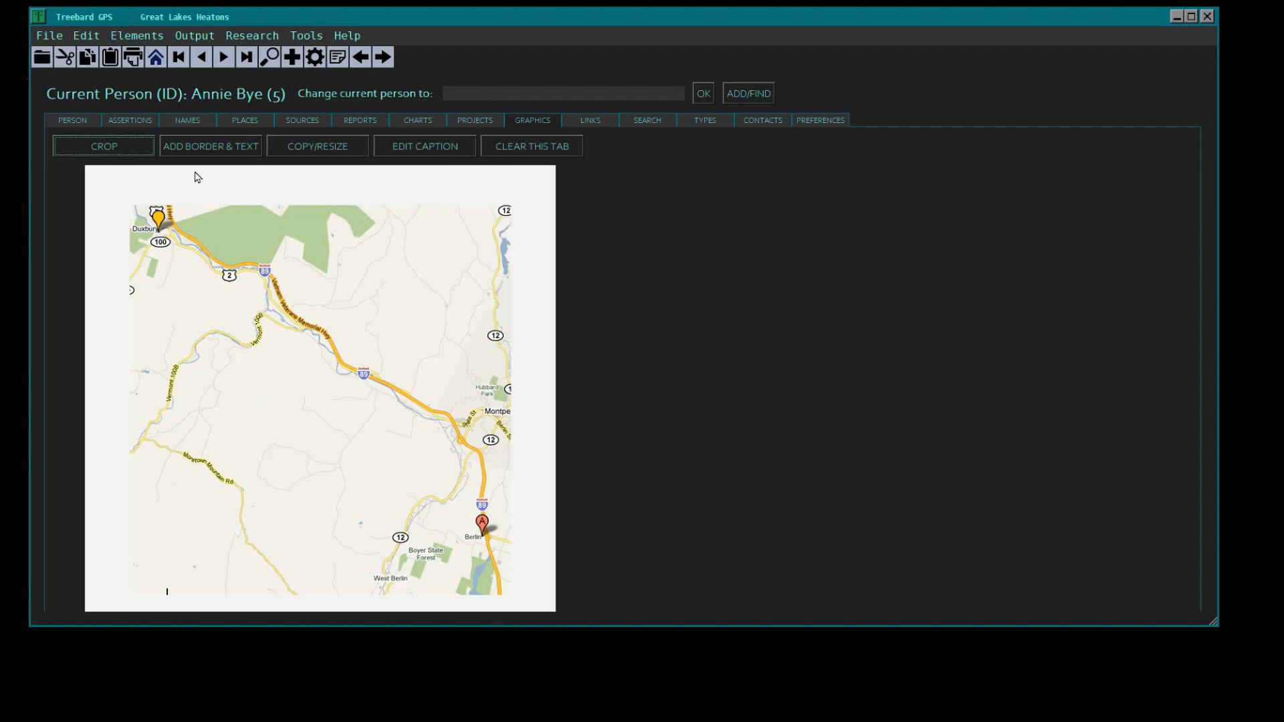
# Check the project's images folder for the cropped map from the media preferences, without selecting an image
pyautogui.click(830, 125)
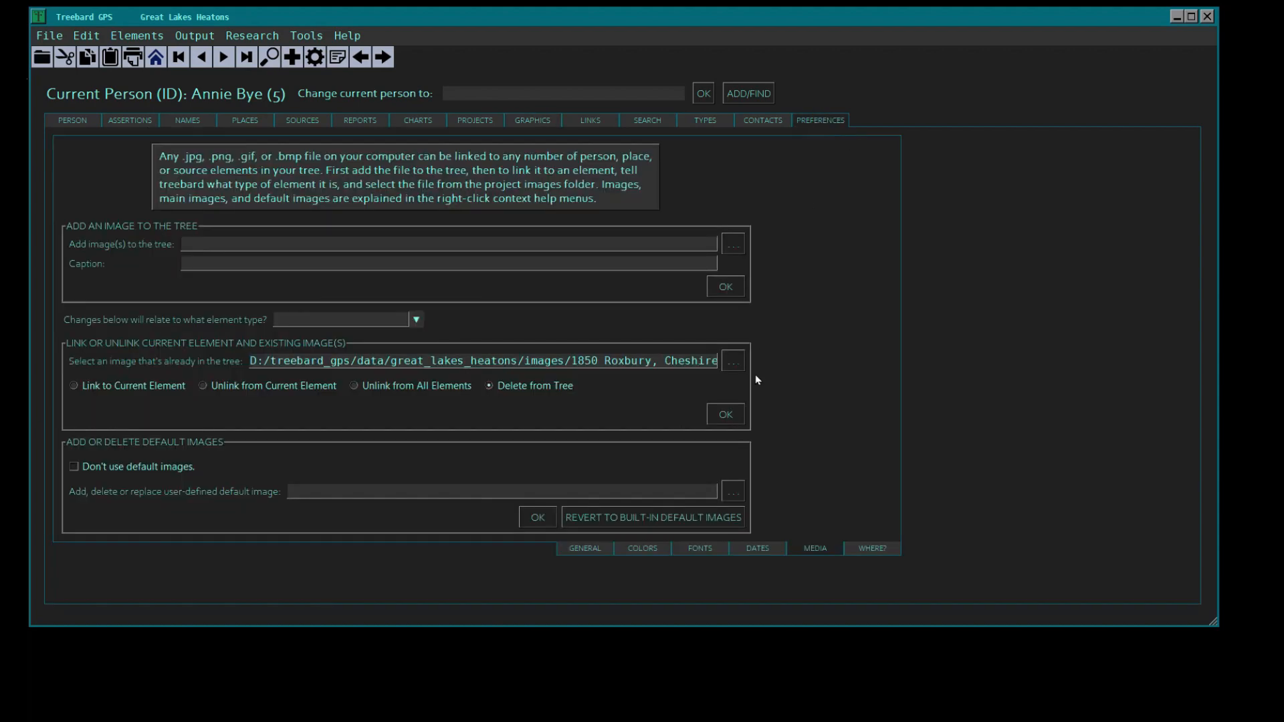
pyautogui.click(740, 412)
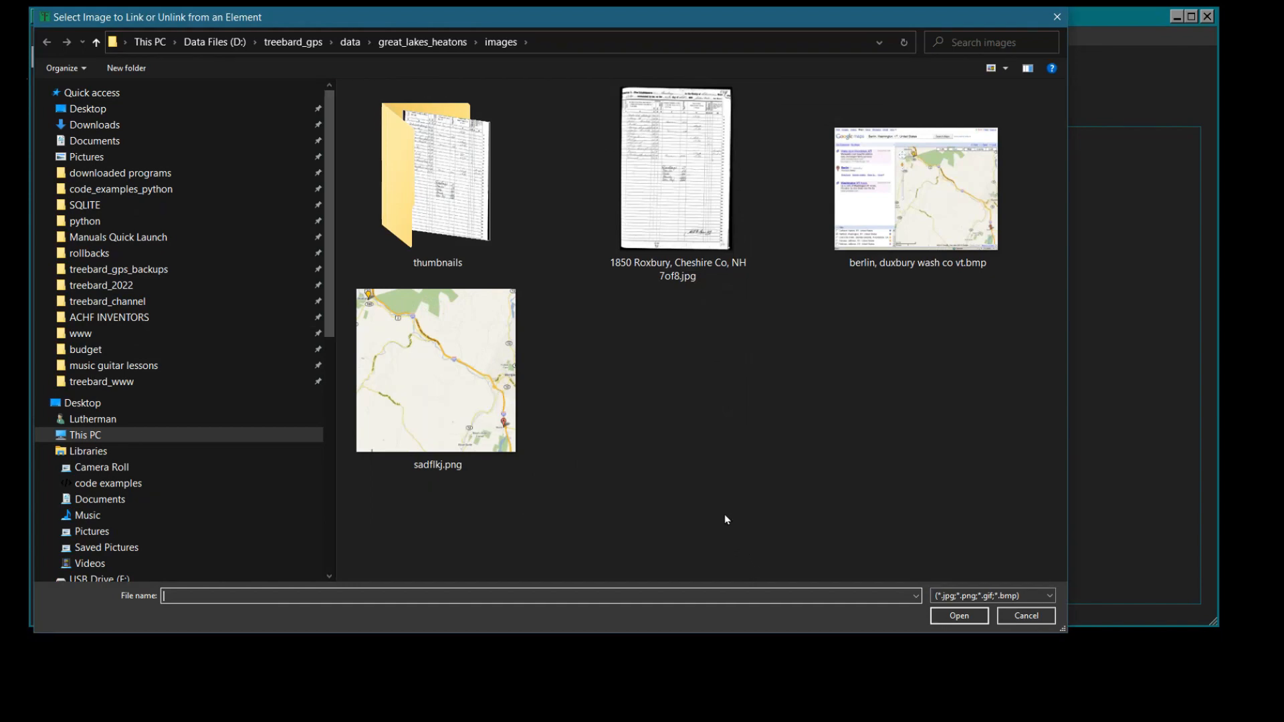
pyautogui.click(1019, 618)
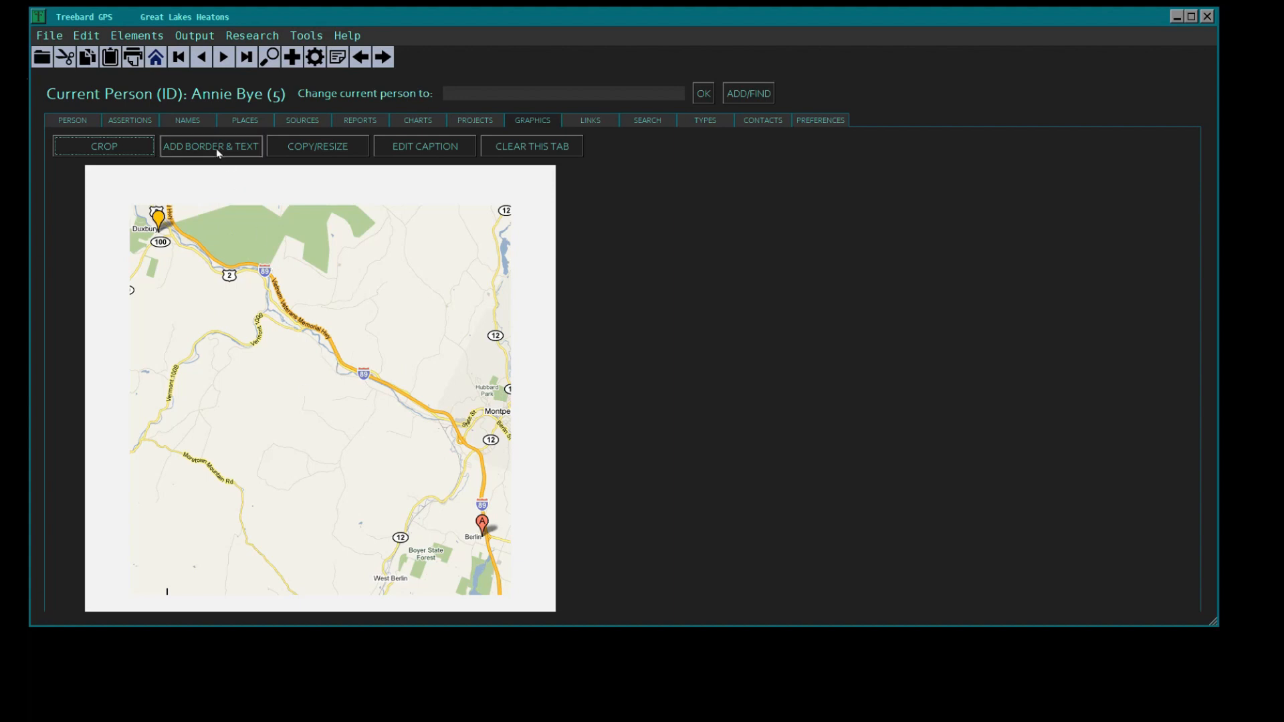
# Clear the graphics workspace and load sadflkj.png for adding a border and text
pyautogui.click(549, 151)
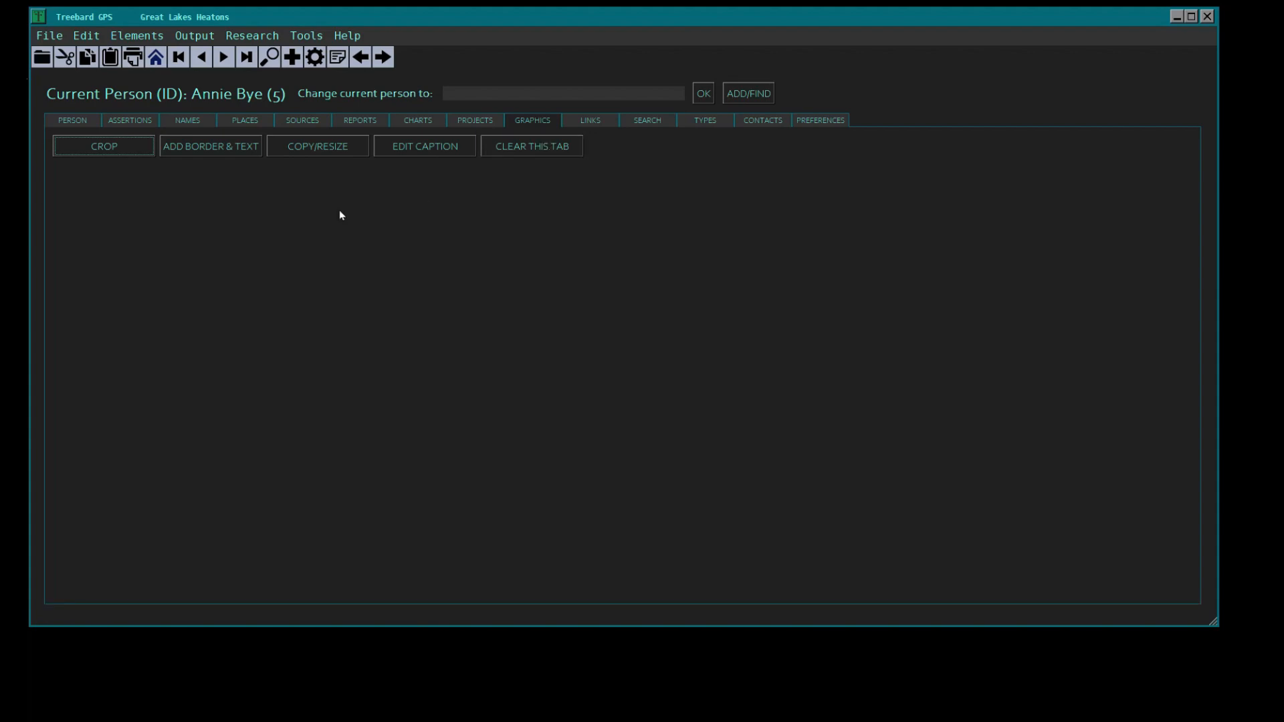
pyautogui.click(217, 142)
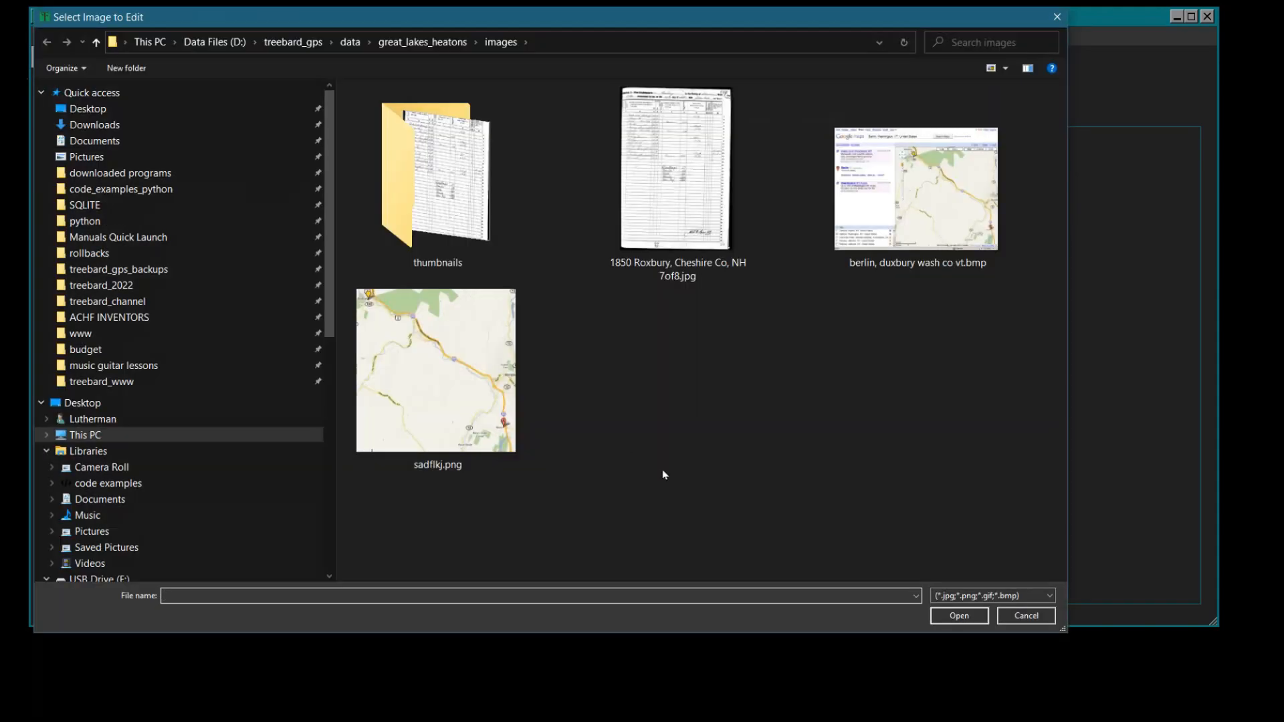
pyautogui.click(473, 386)
pyautogui.click(956, 614)
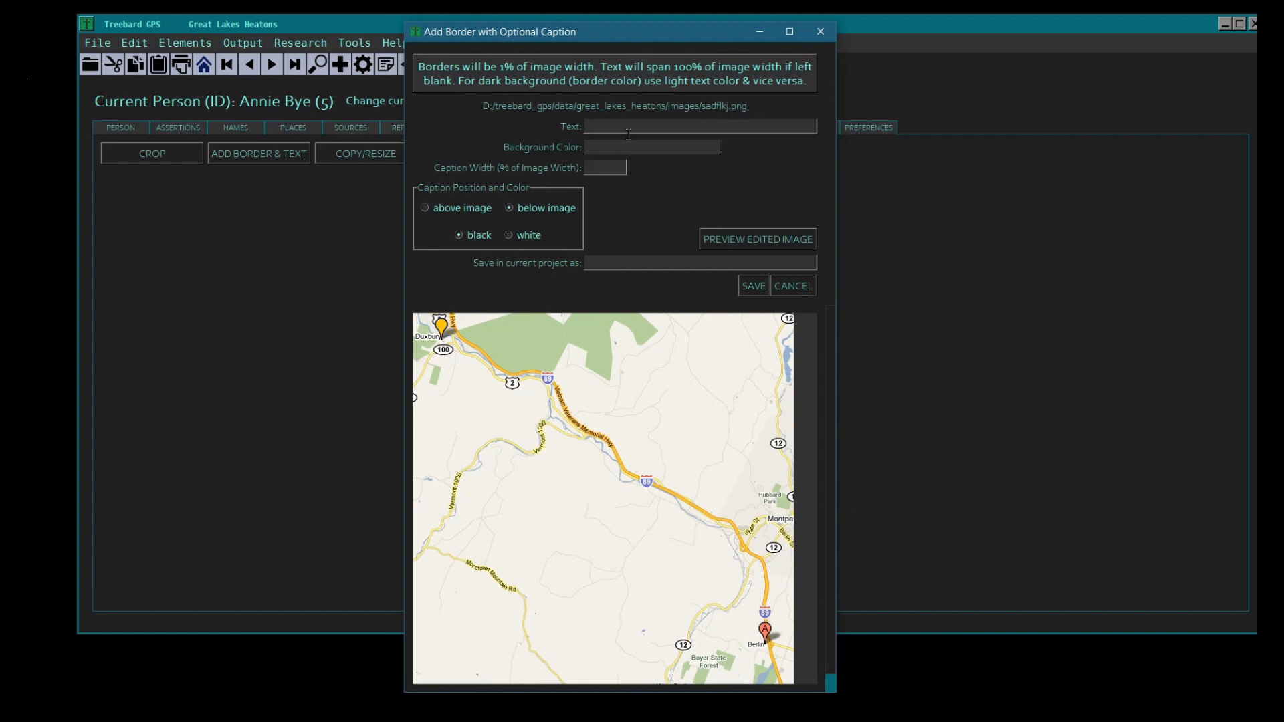
# Enter sadfgsdfgsdfh as the caption text and black as the border's background color
pyautogui.write('sadfgsdfgsdfh')
pyautogui.click(629, 152)
pyautogui.write('black')
# Replace the caption text with "Duxbury, NC"
pyautogui.moveTo(707, 134); pyautogui.dragTo(568, 129)
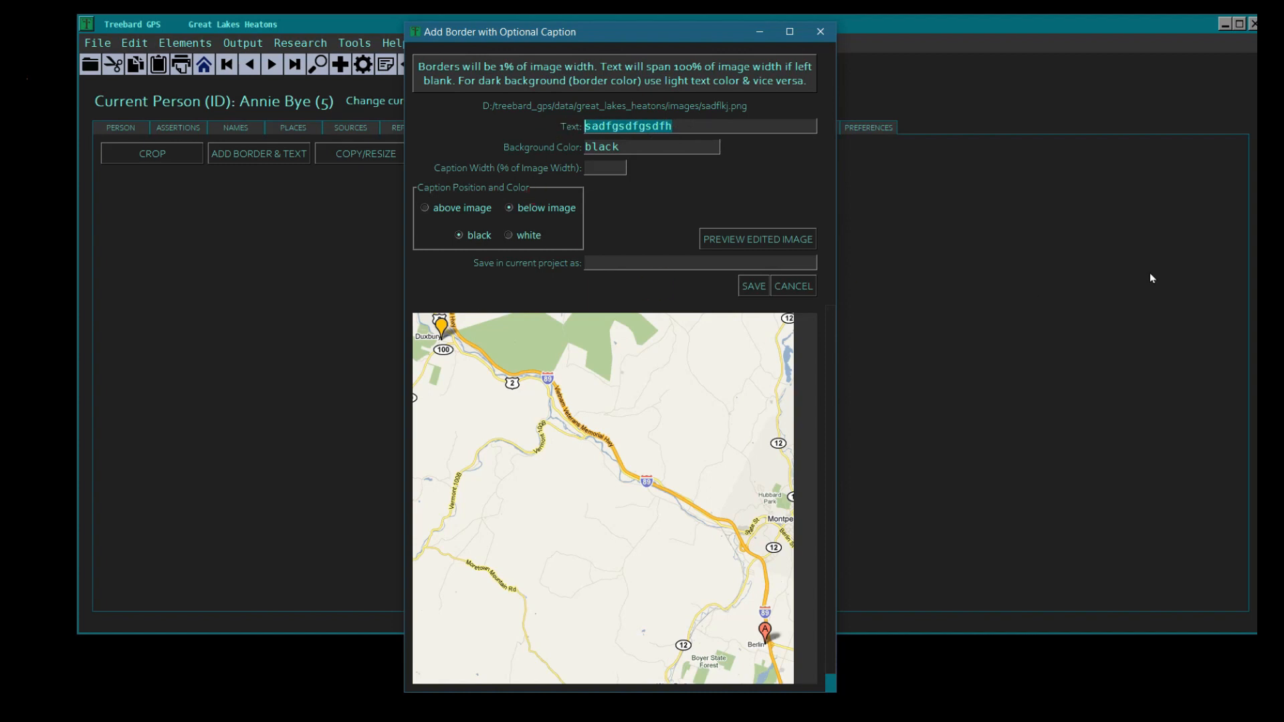
pyautogui.write('Duxb')
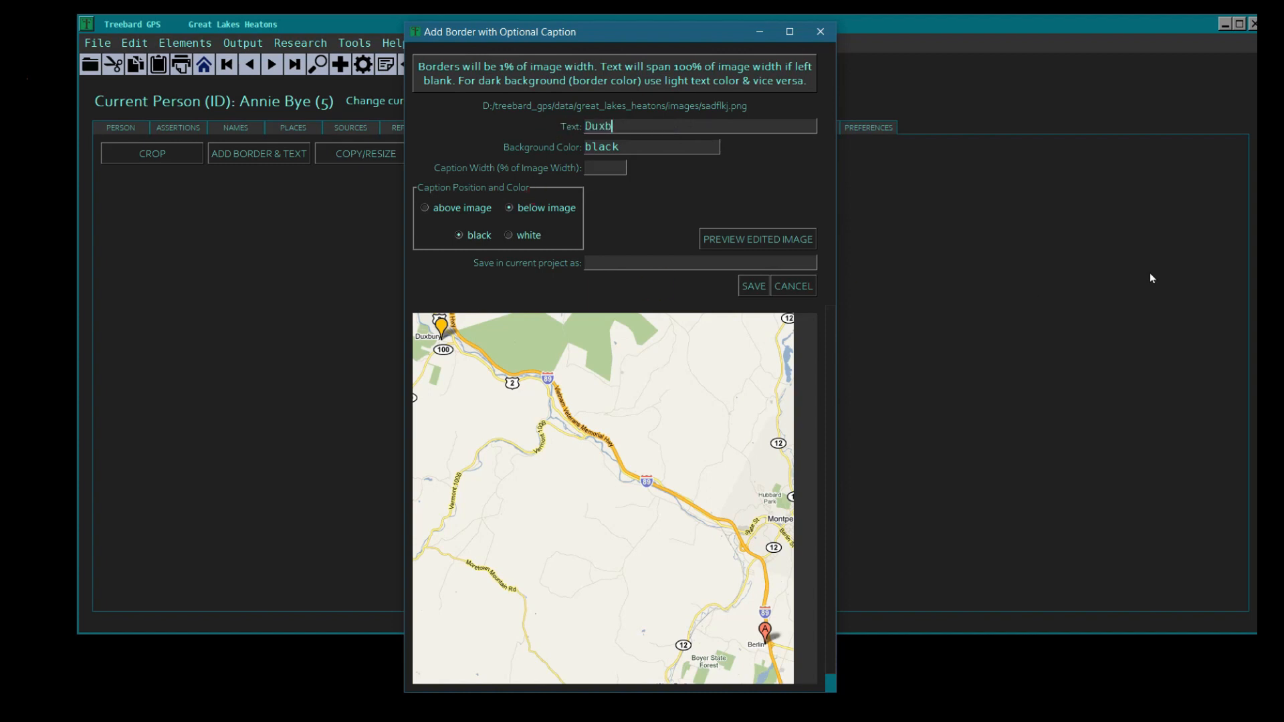
pyautogui.write('ury, NC')
# Pick the dark blue #153e51 as the background color of the border
pyautogui.click(644, 149)
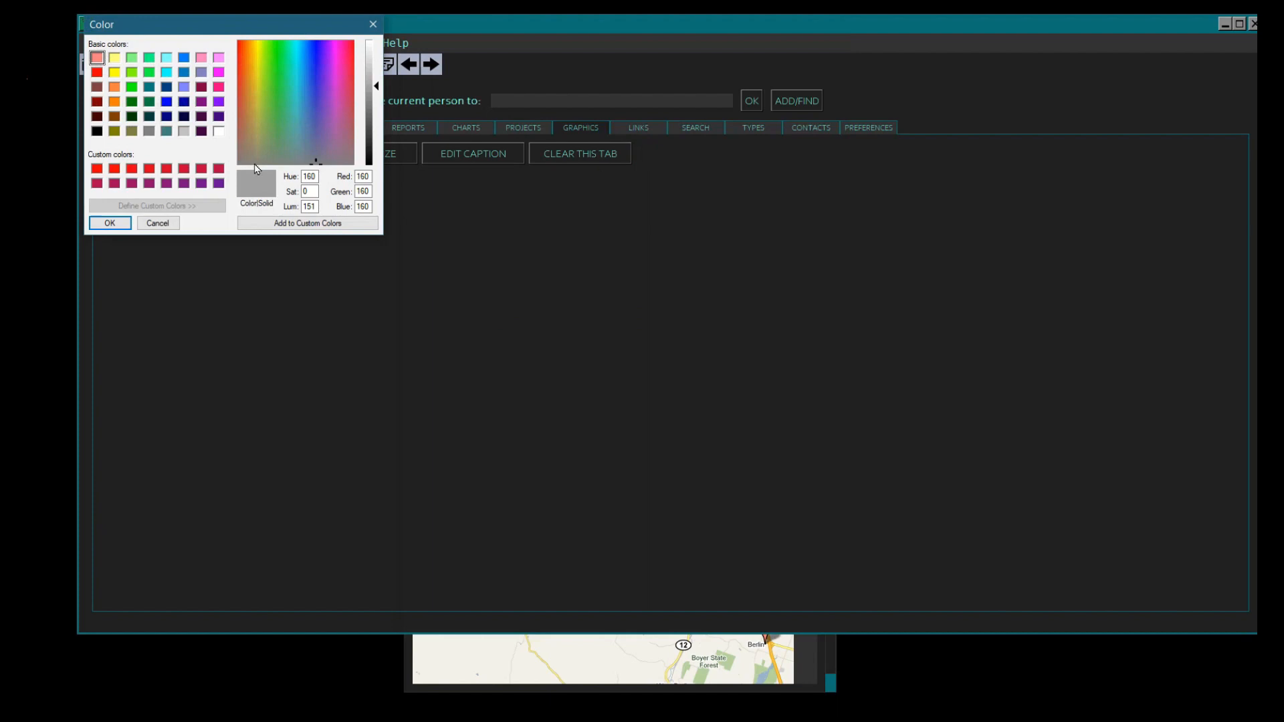
pyautogui.moveTo(204, 31); pyautogui.dragTo(288, 33)
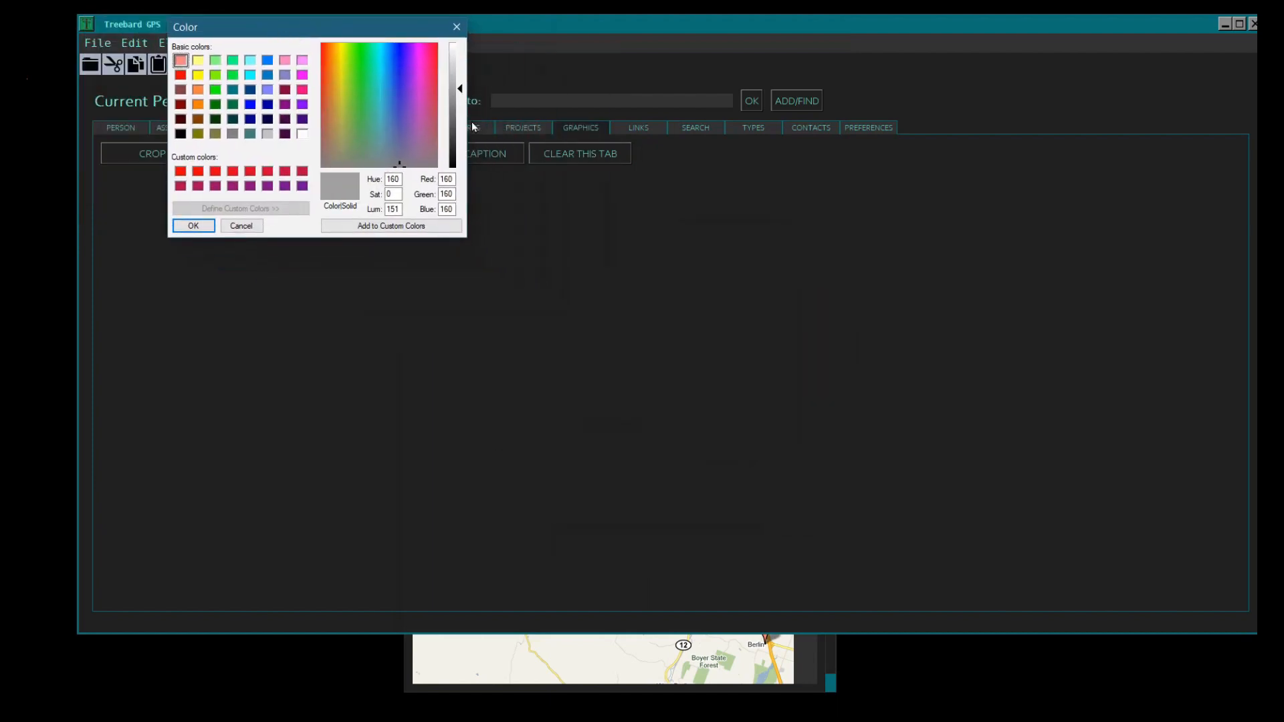
pyautogui.click(400, 98)
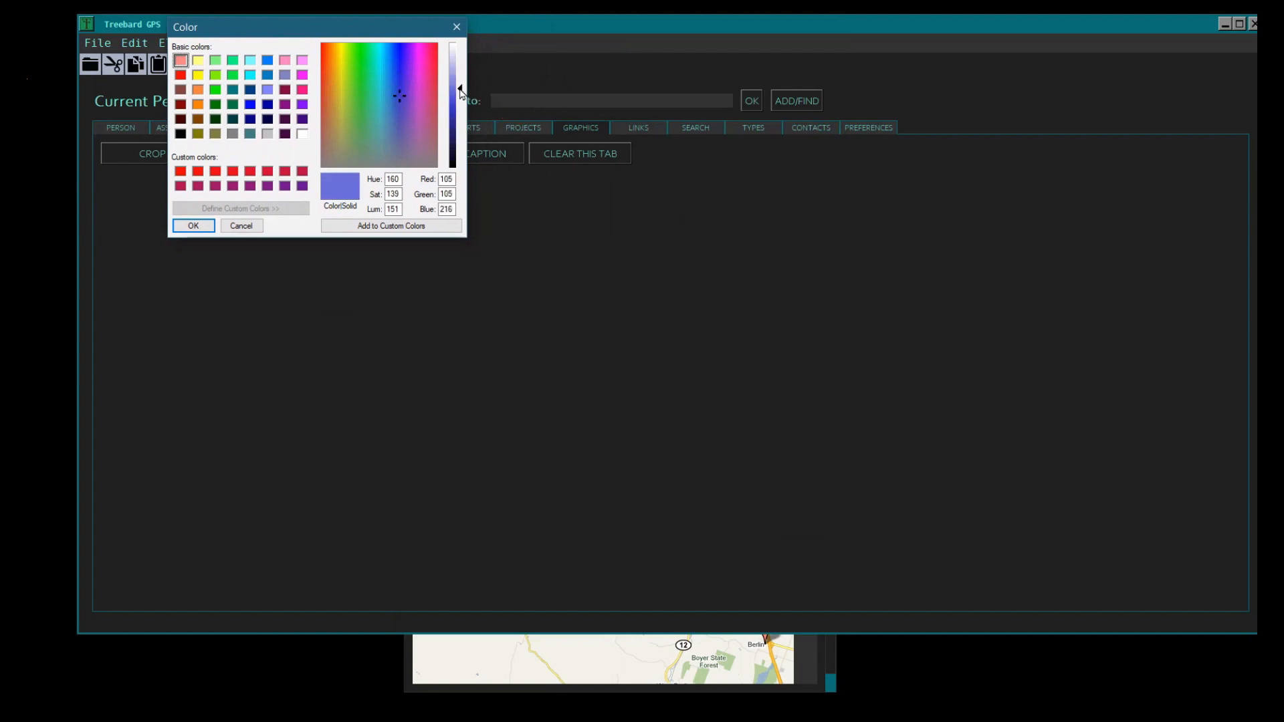
pyautogui.moveTo(460, 89); pyautogui.dragTo(460, 148)
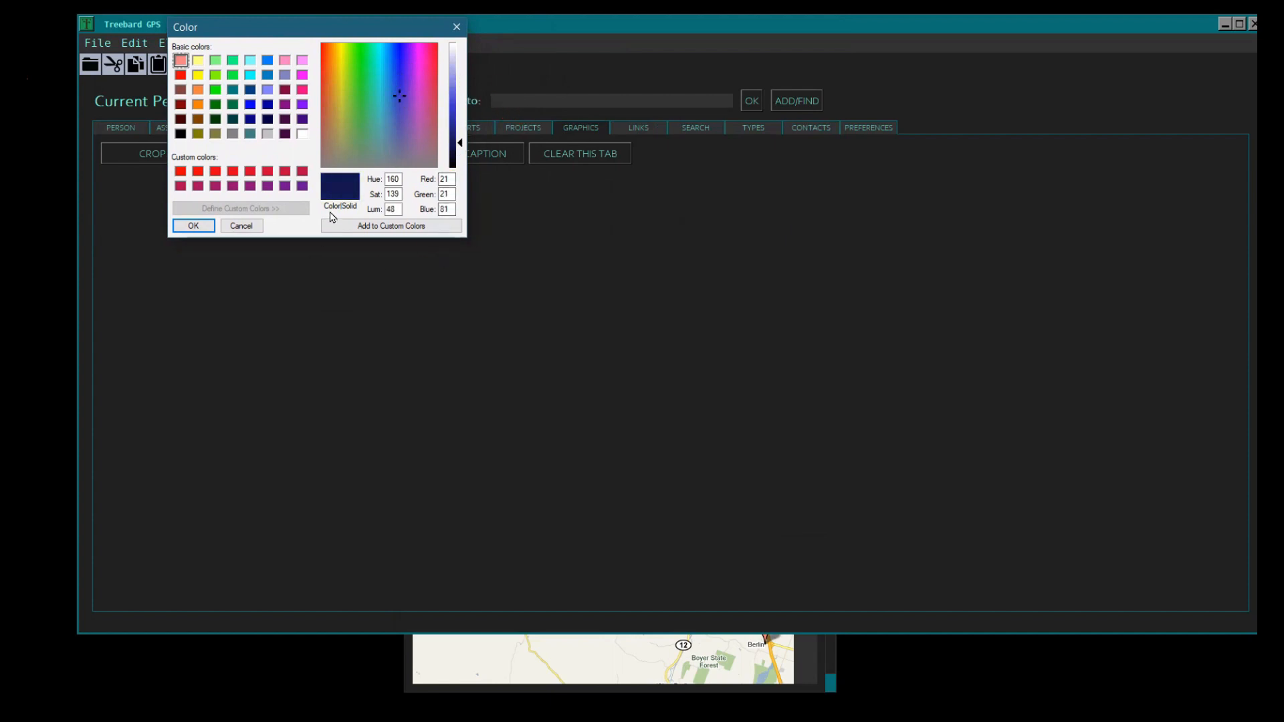
pyautogui.click(387, 94)
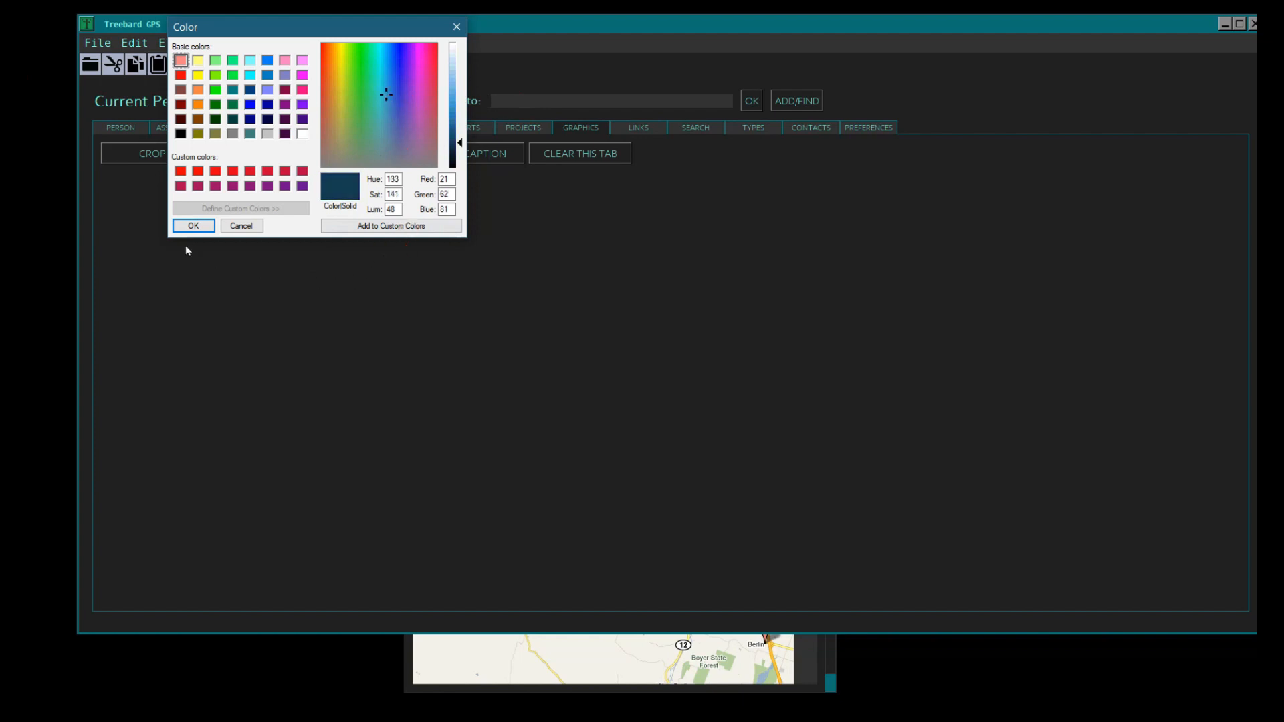
pyautogui.click(193, 226)
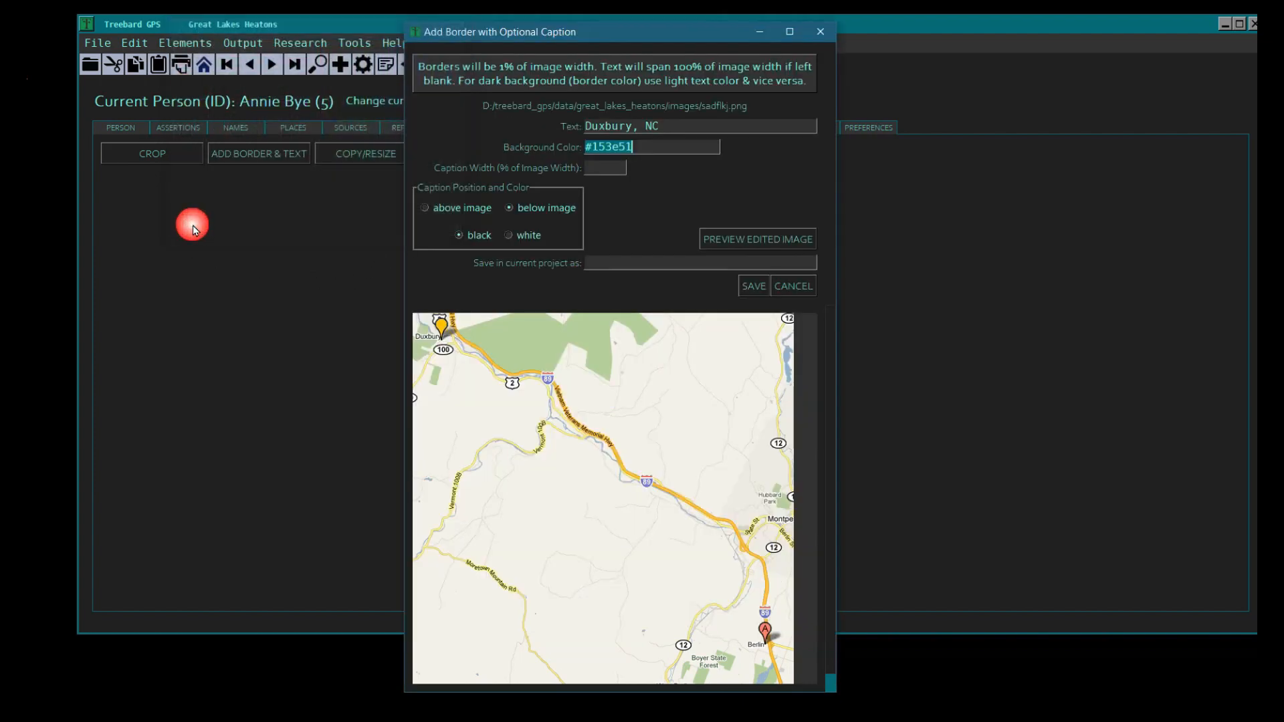
# Set the caption width to 33% of the image width, place it above the image in white, and preview the edited image
pyautogui.click(611, 166)
pyautogui.write('33')
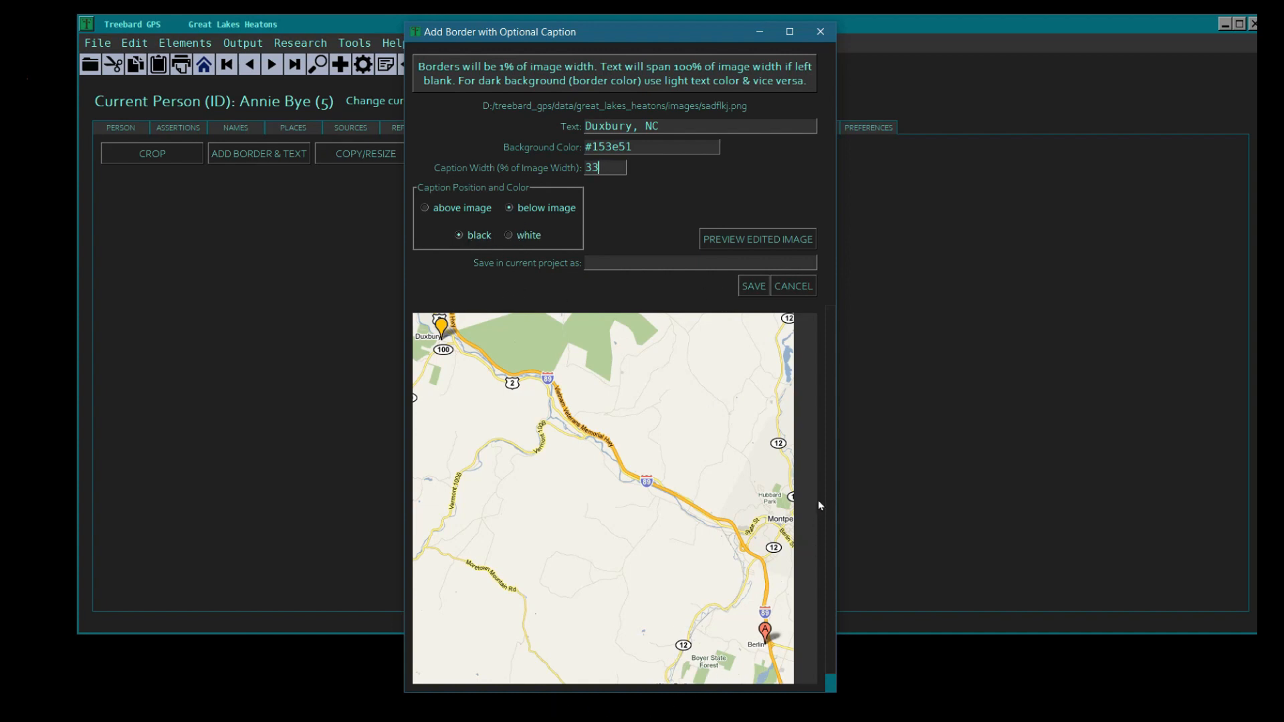
pyautogui.moveTo(832, 497)
pyautogui.mouseDown()
pyautogui.moveTo(837, 523)
pyautogui.moveTo(837, 492)
pyautogui.mouseUp()
pyautogui.click(425, 207)
pyautogui.click(510, 235)
pyautogui.click(764, 239)
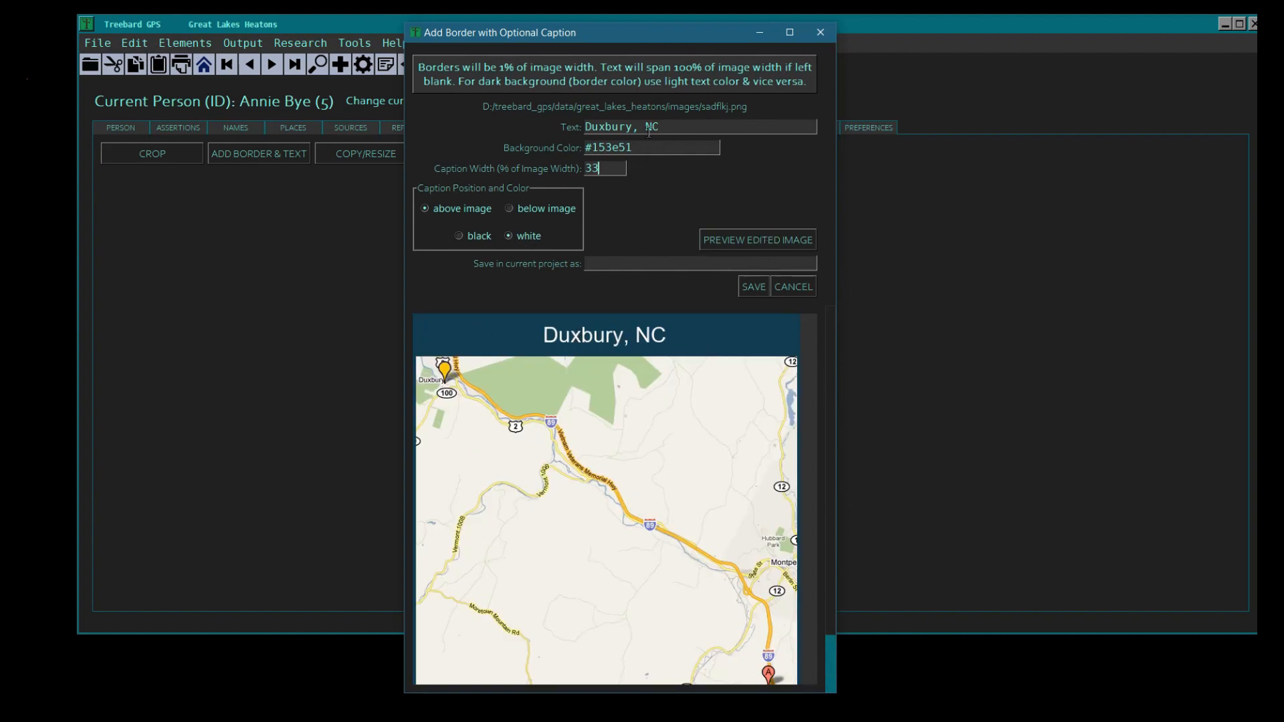
# Save the bordered and captioned map in the current project as asdfsdfgsdfg
pyautogui.moveTo(831, 575); pyautogui.dragTo(849, 476)
pyautogui.click(814, 271)
pyautogui.write('asdfsdfgsdfg')
pyautogui.click(752, 287)
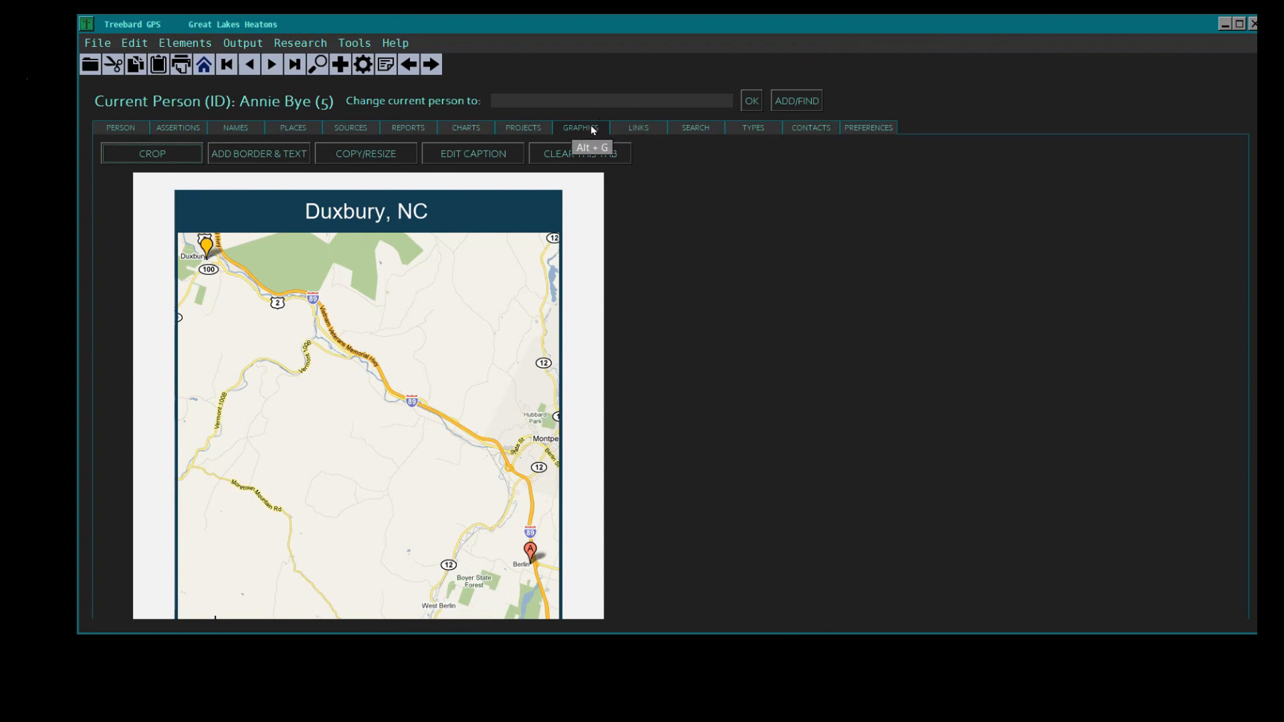
# Set asdfsdfgsdfg.png as the user-defined default image for the place element type, keeping default images enabled
pyautogui.click(300, 128)
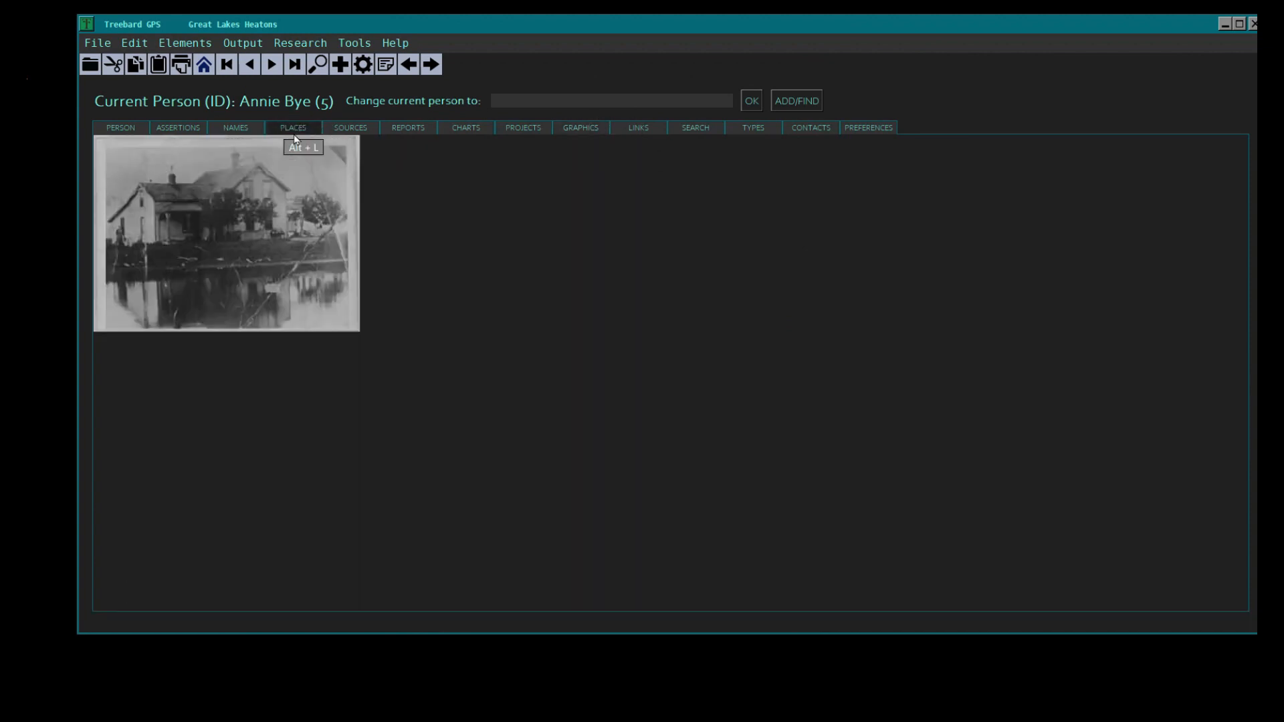
pyautogui.click(864, 131)
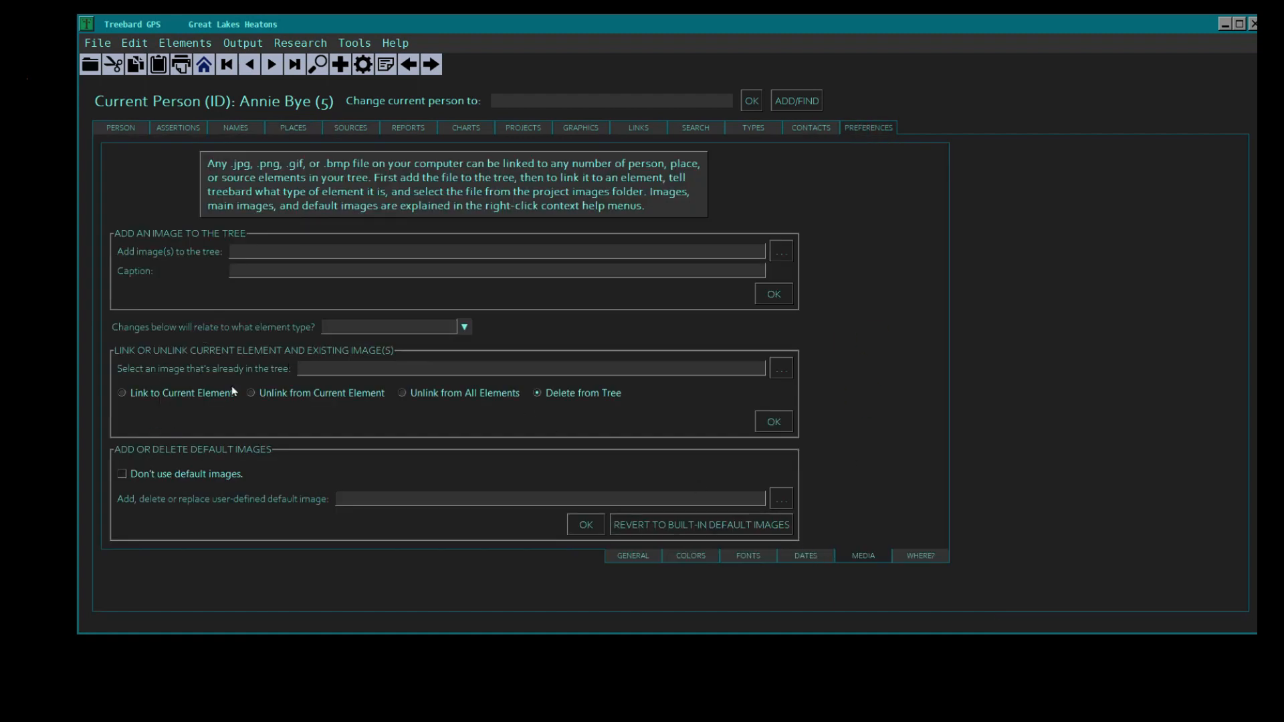
pyautogui.click(464, 327)
pyautogui.click(325, 409)
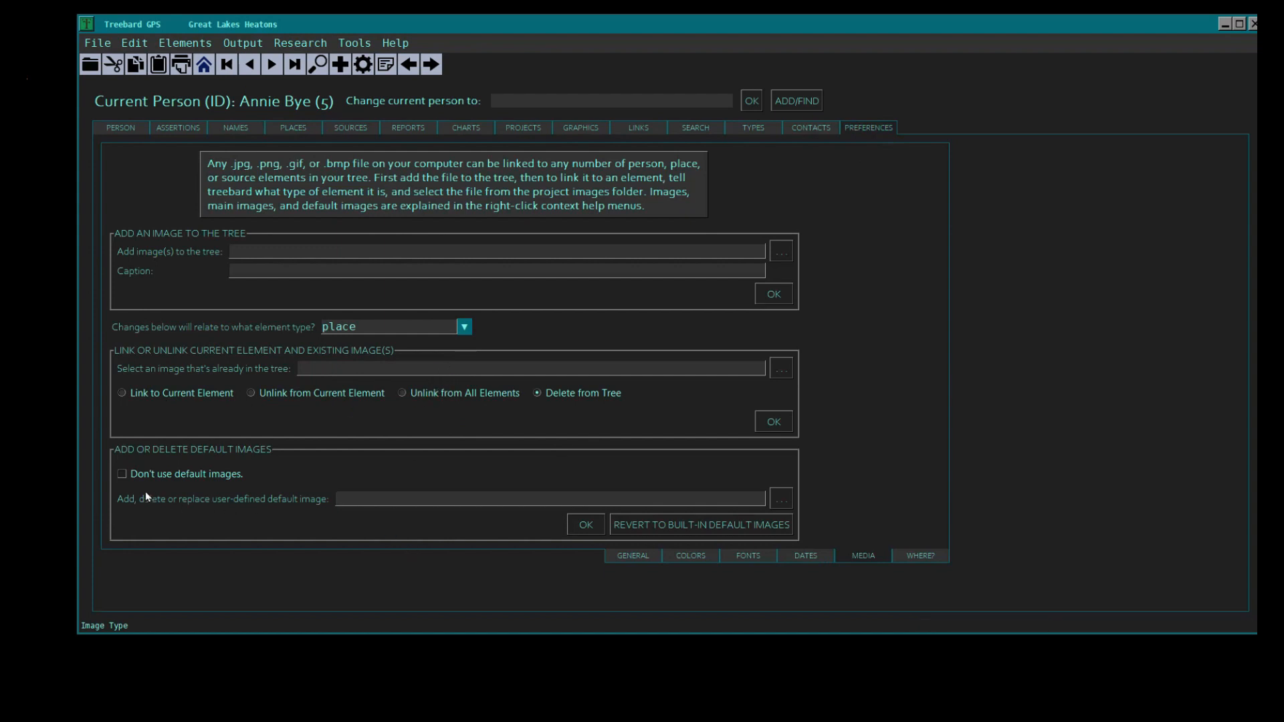
pyautogui.click(122, 473)
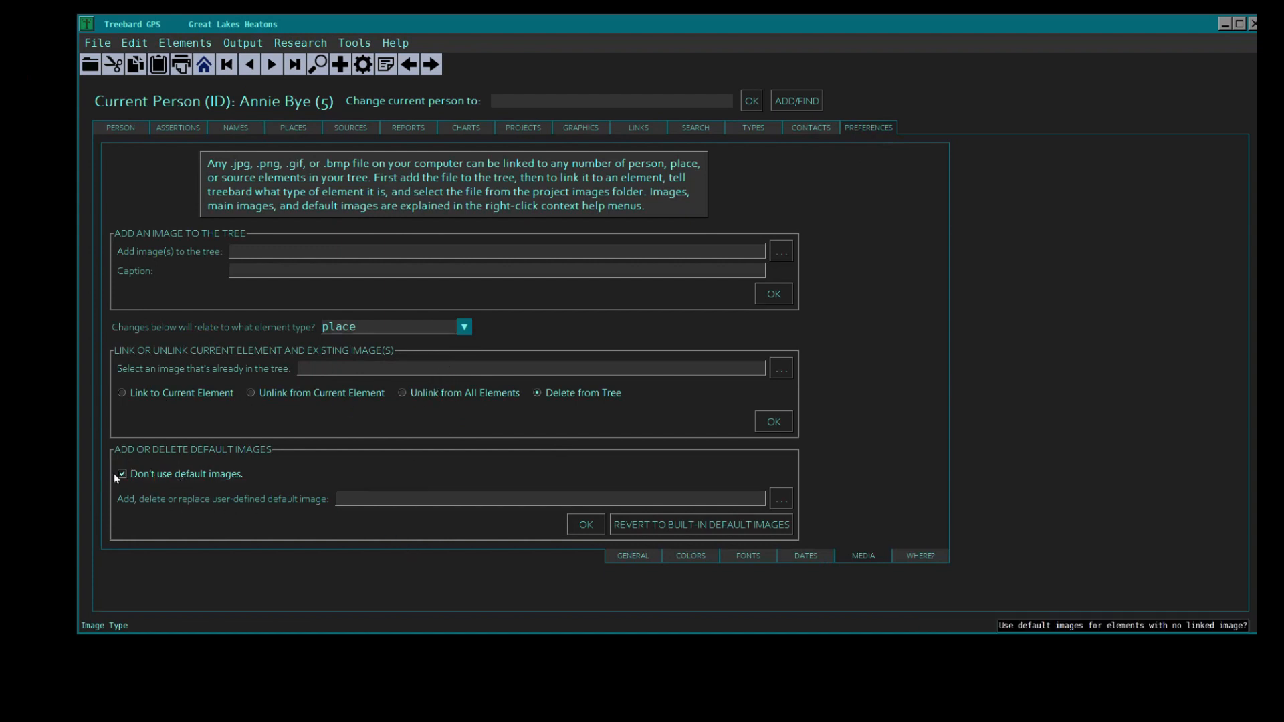
pyautogui.click(122, 473)
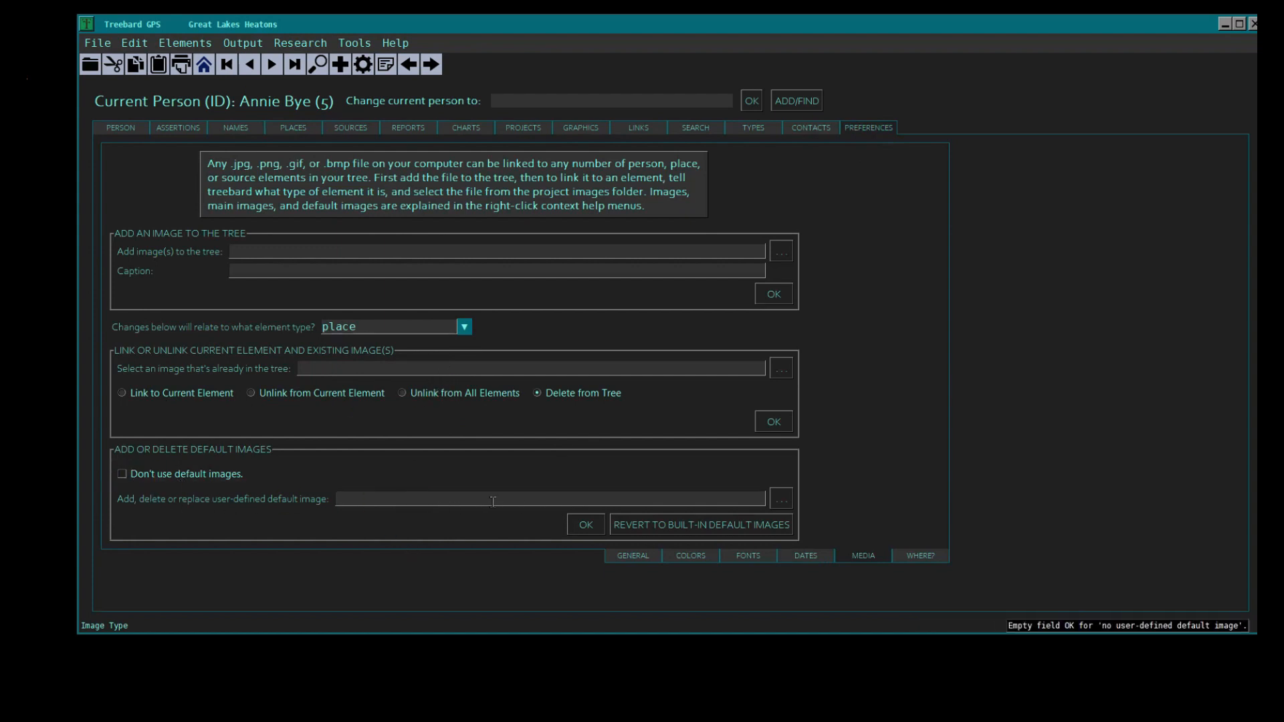
pyautogui.click(785, 500)
pyautogui.click(725, 385)
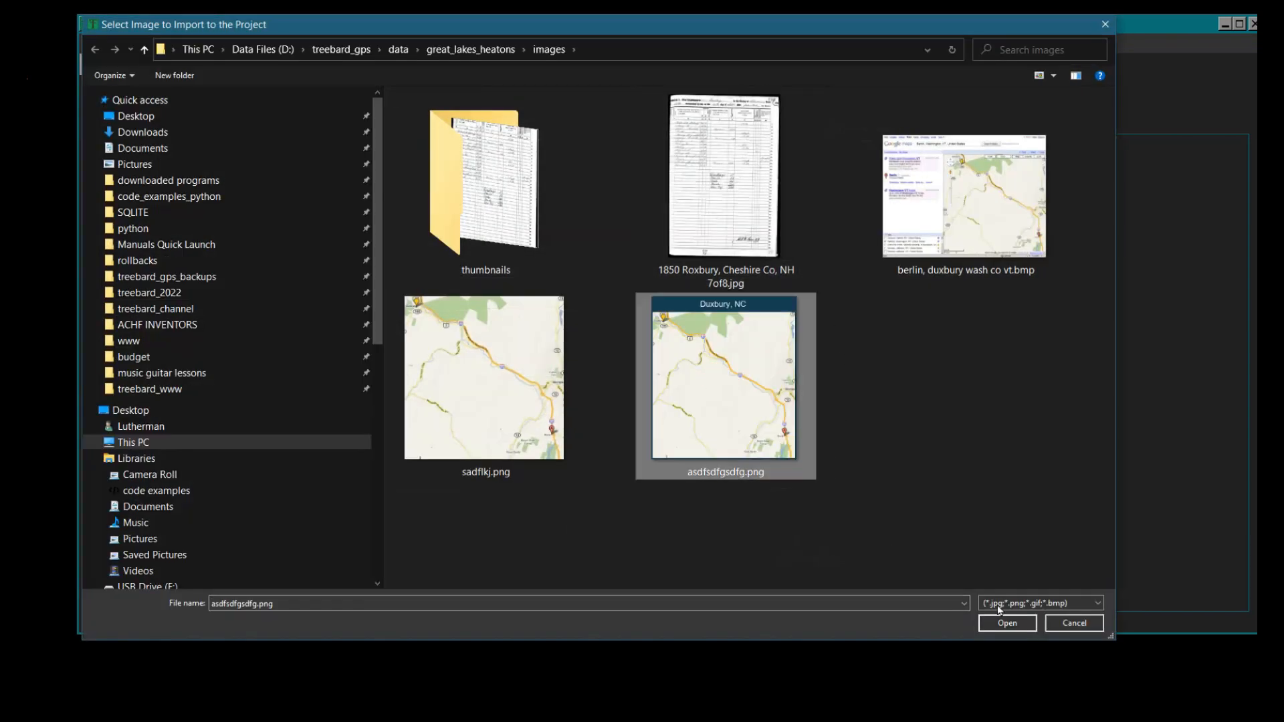
pyautogui.click(1007, 623)
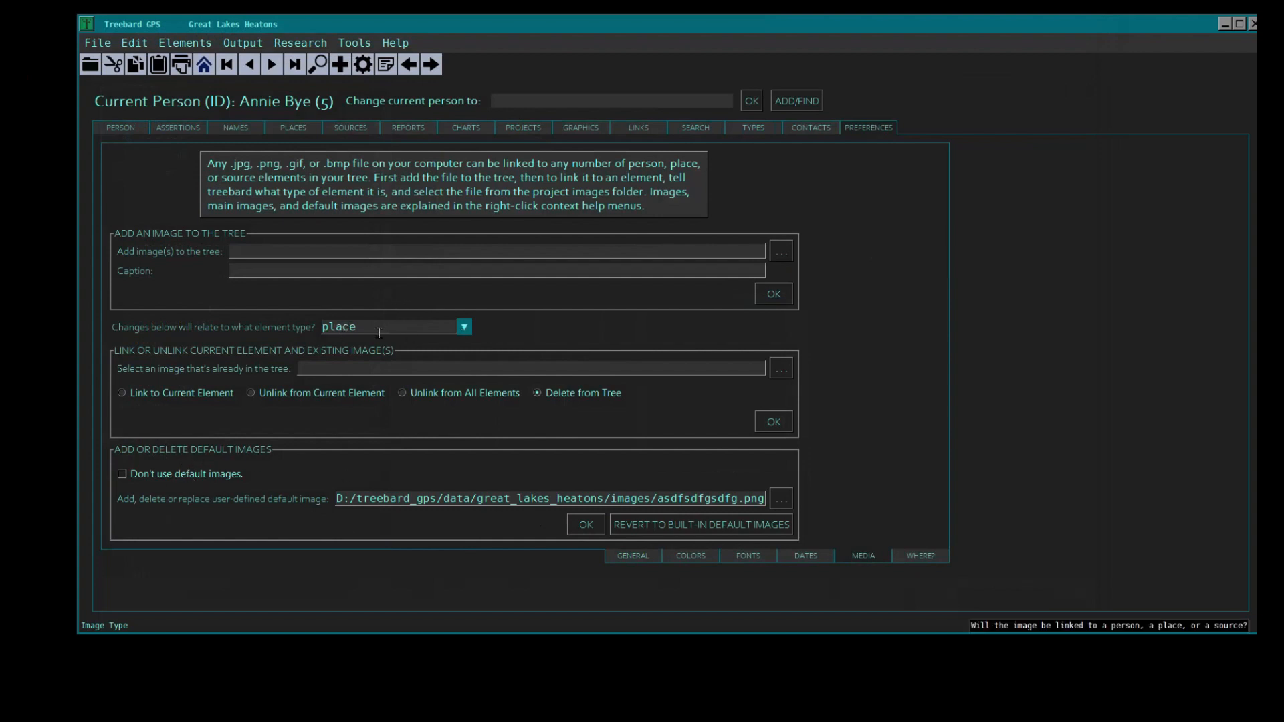
pyautogui.click(581, 525)
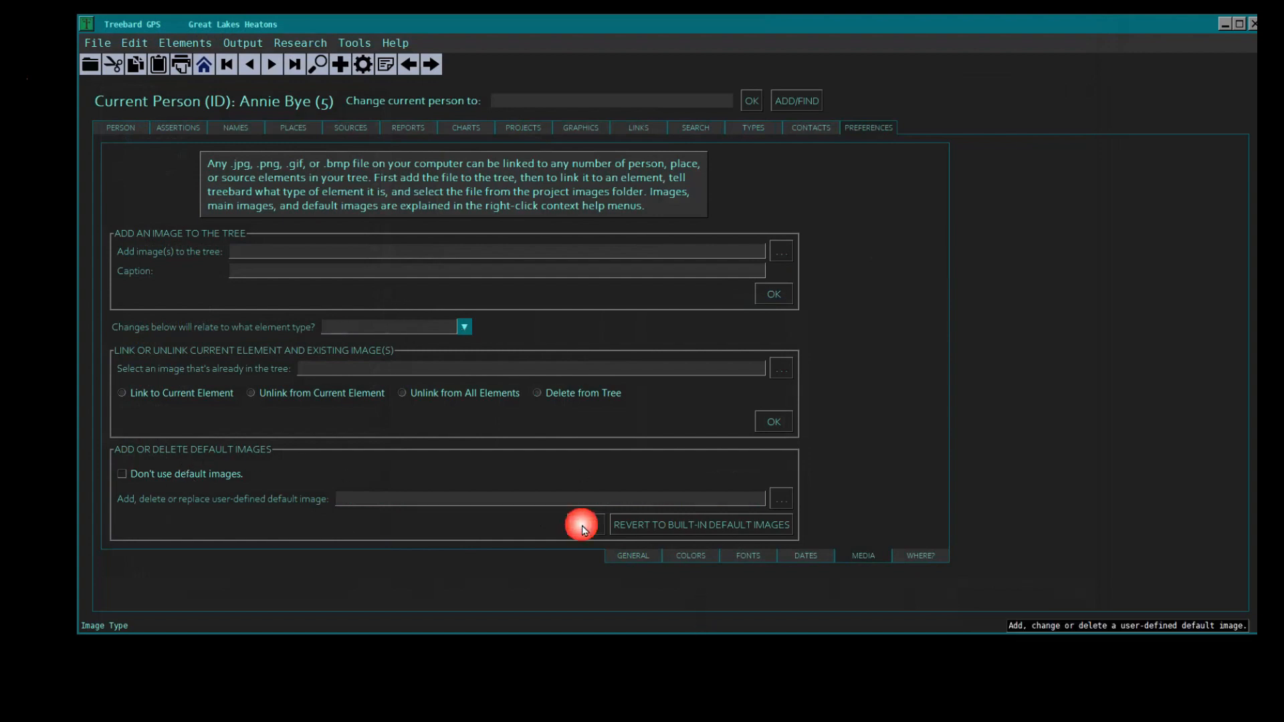
# View the default image for the current place, open its image gallery, and close the gallery
pyautogui.click(293, 127)
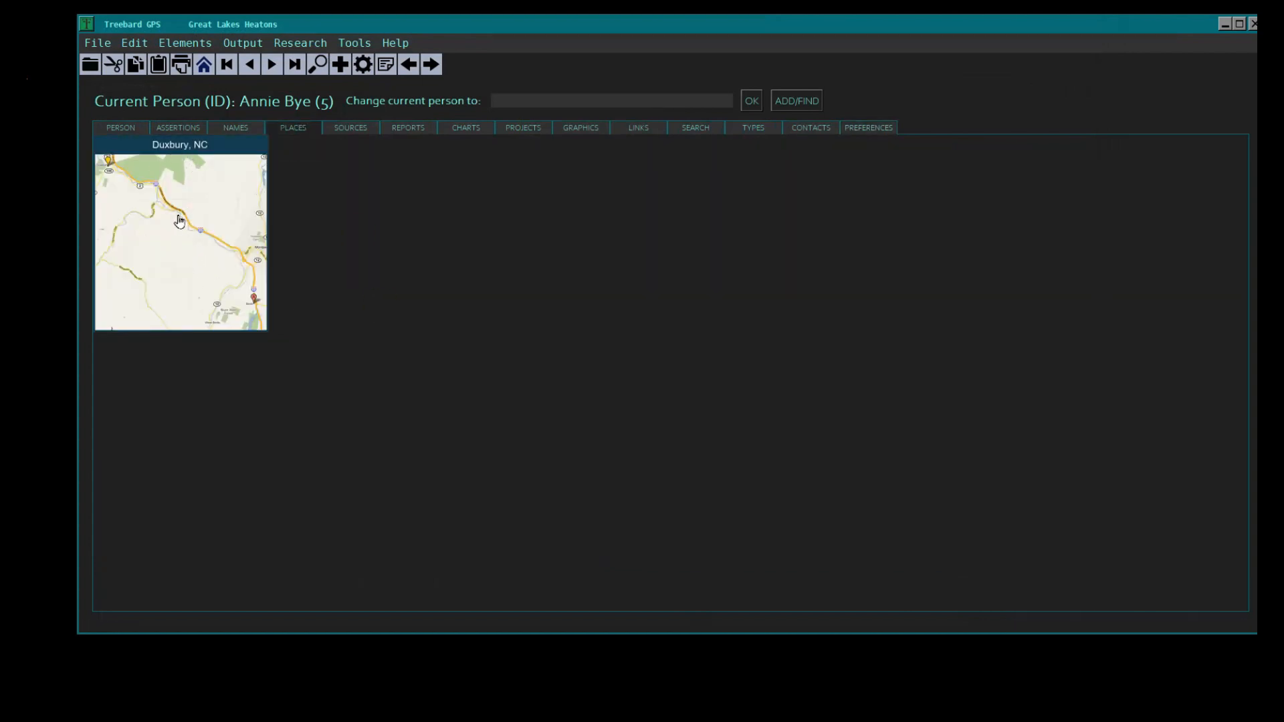
pyautogui.click(180, 221)
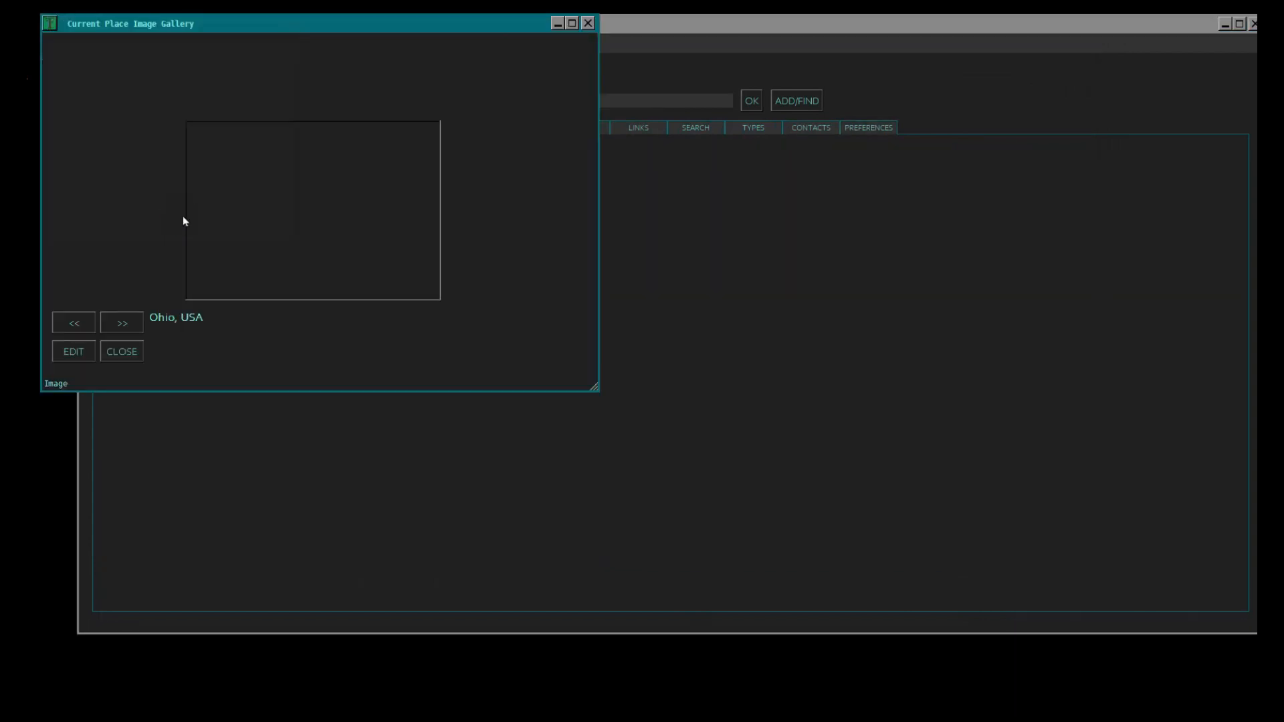
pyautogui.click(119, 355)
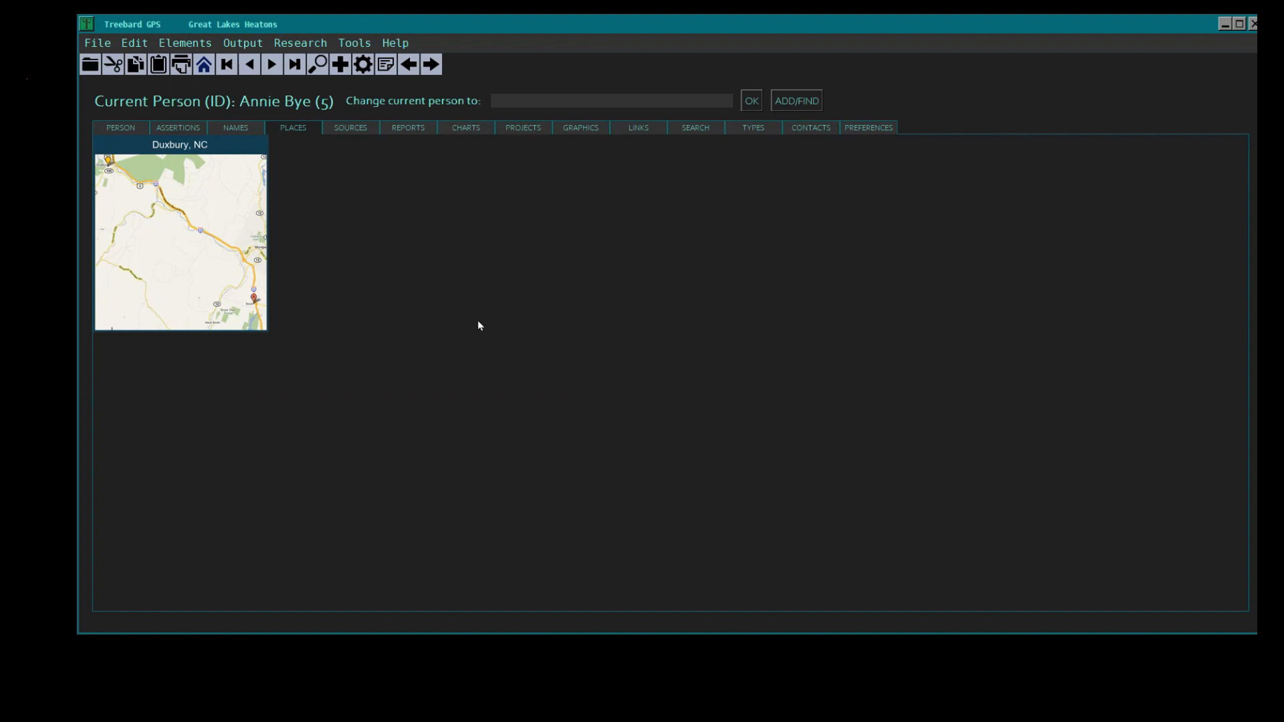
# Open the background color chooser in the border settings for asdfsdfgsdfg.png and cancel it
pyautogui.click(869, 130)
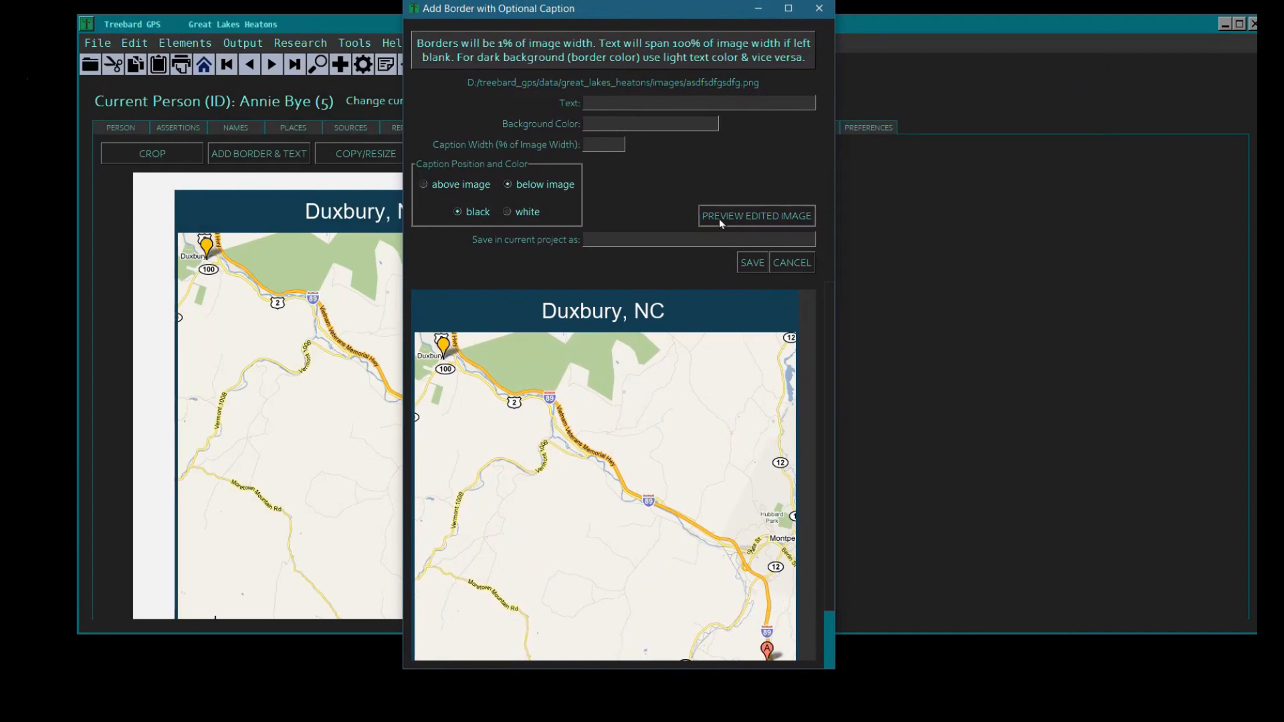
pyautogui.click(605, 124)
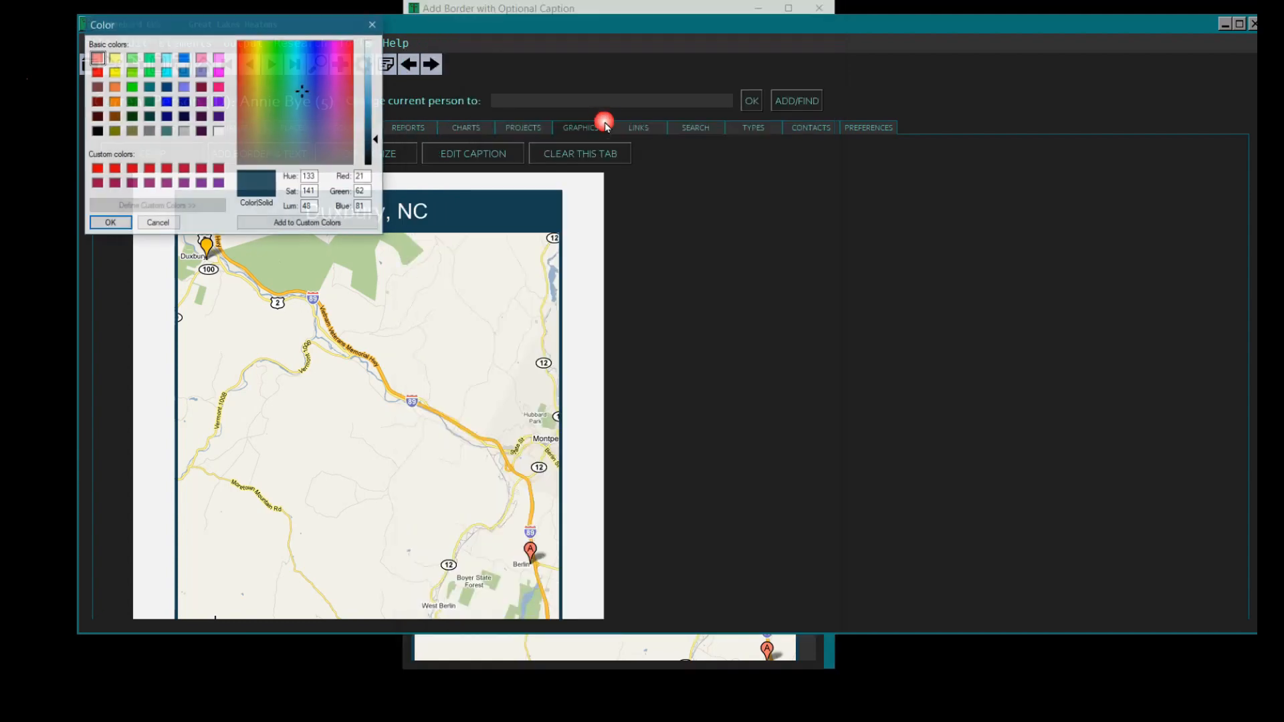
pyautogui.click(158, 222)
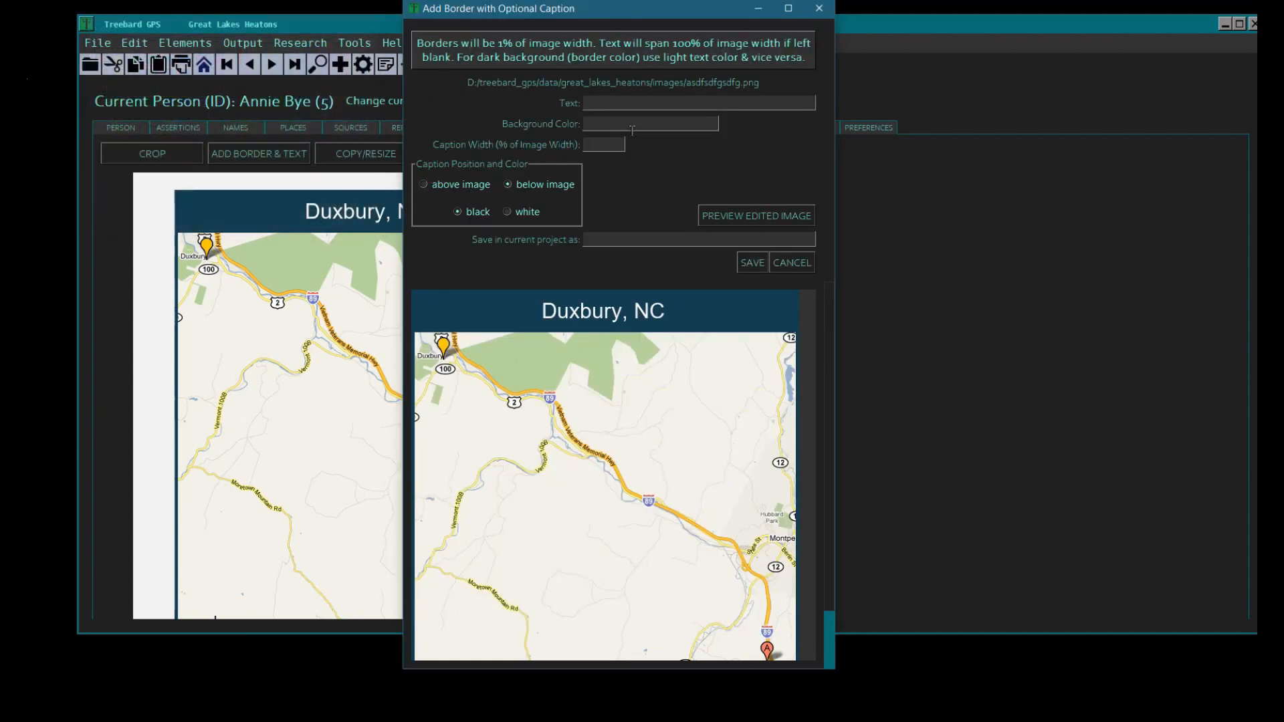
# Set the border background color of asdfsdfgsdfg.png to black and preview the edited image
pyautogui.write('black')
pyautogui.click(761, 215)
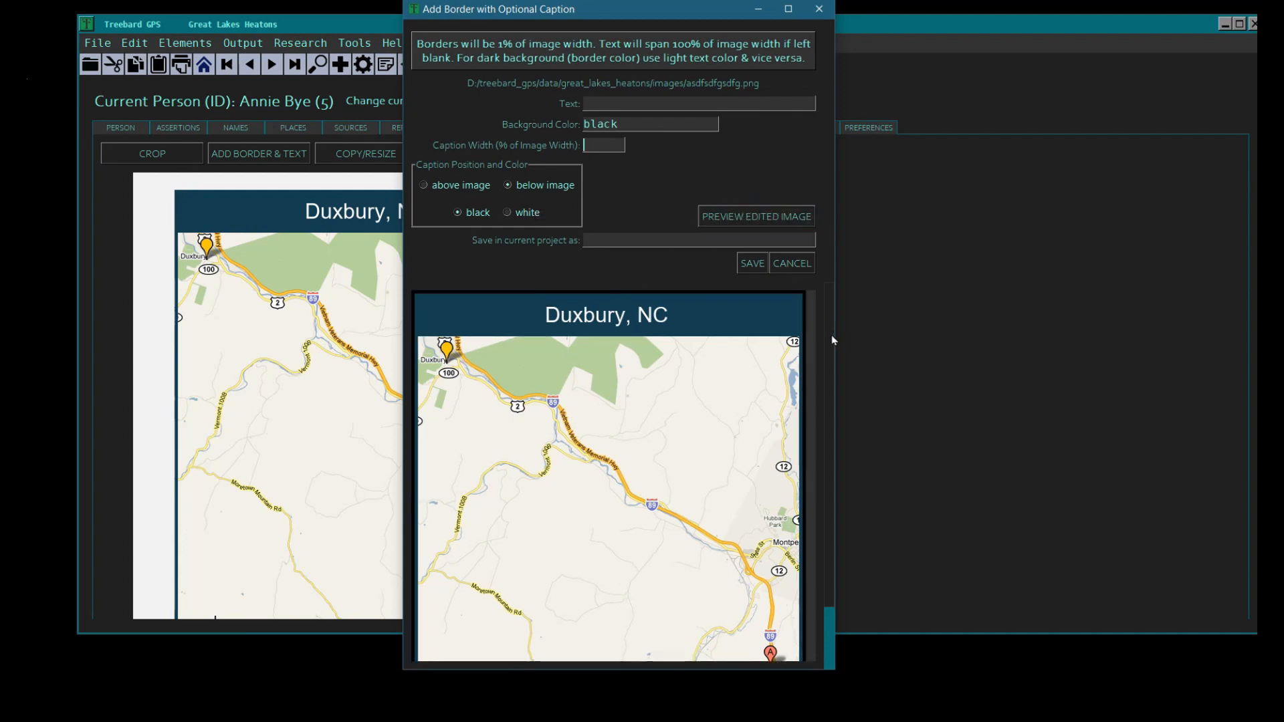
pyautogui.scroll(-1, 831, 338)
pyautogui.scroll(1, 842, 445)
pyautogui.click(882, 241)
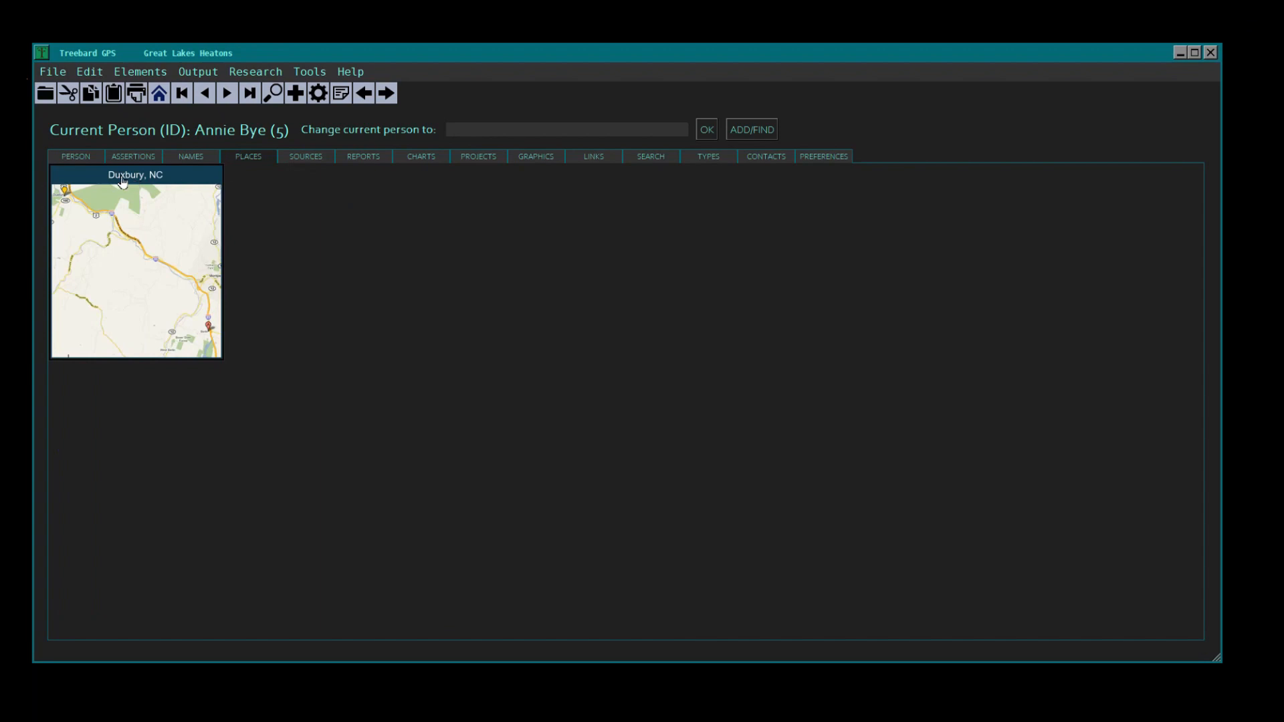
# Return to the current person's overview and start adding a new person by entering the person's full name
pyautogui.click(76, 157)
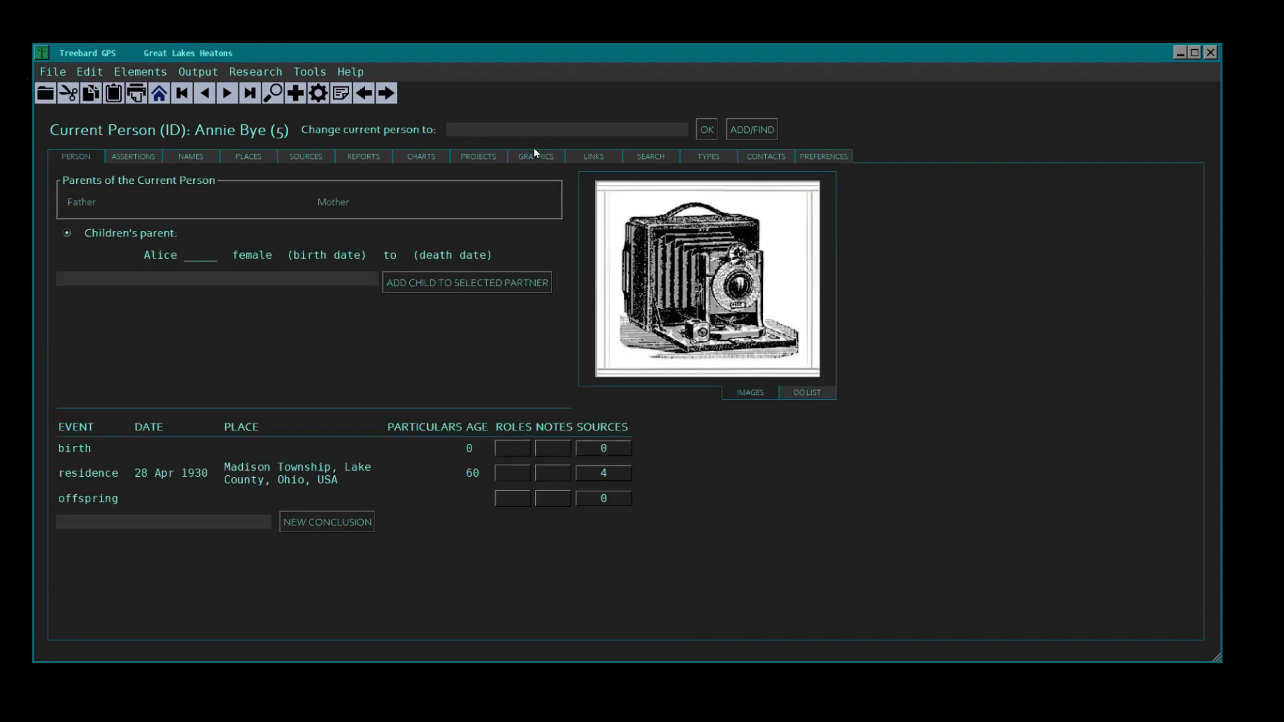
pyautogui.click(487, 129)
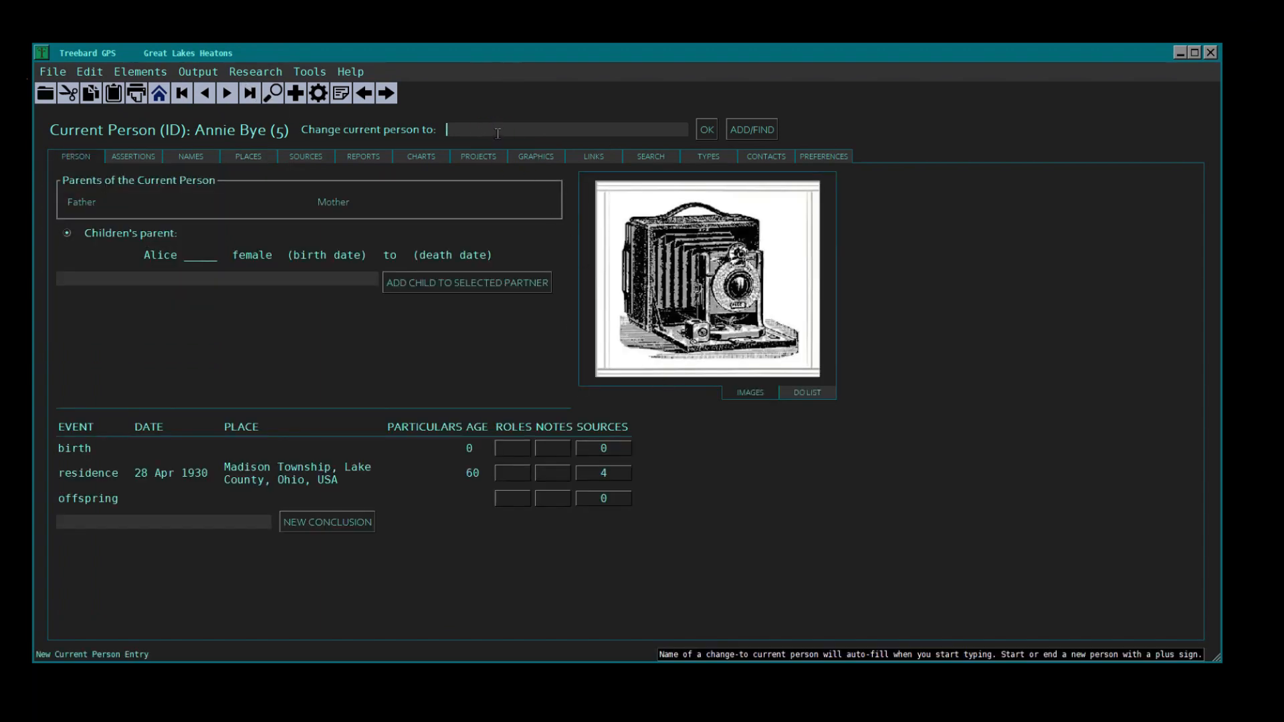
pyautogui.click(634, 166)
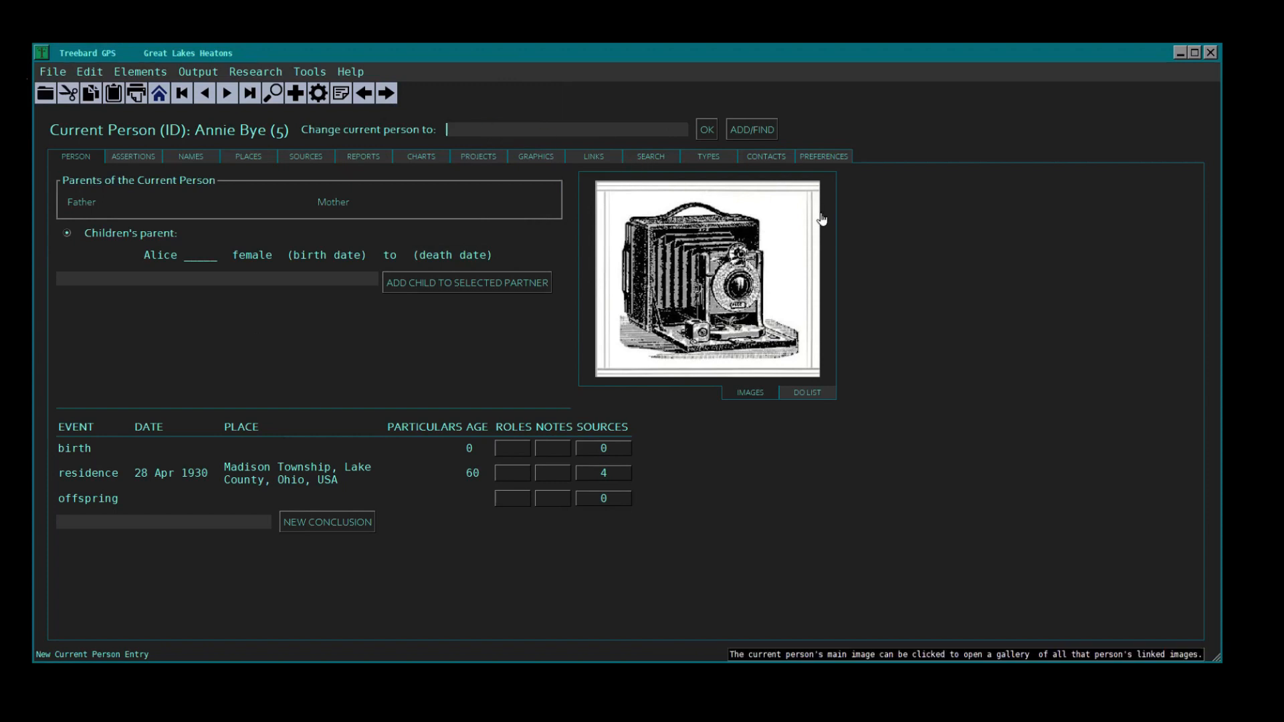
pyautogui.moveTo(489, 55); pyautogui.dragTo(485, 54)
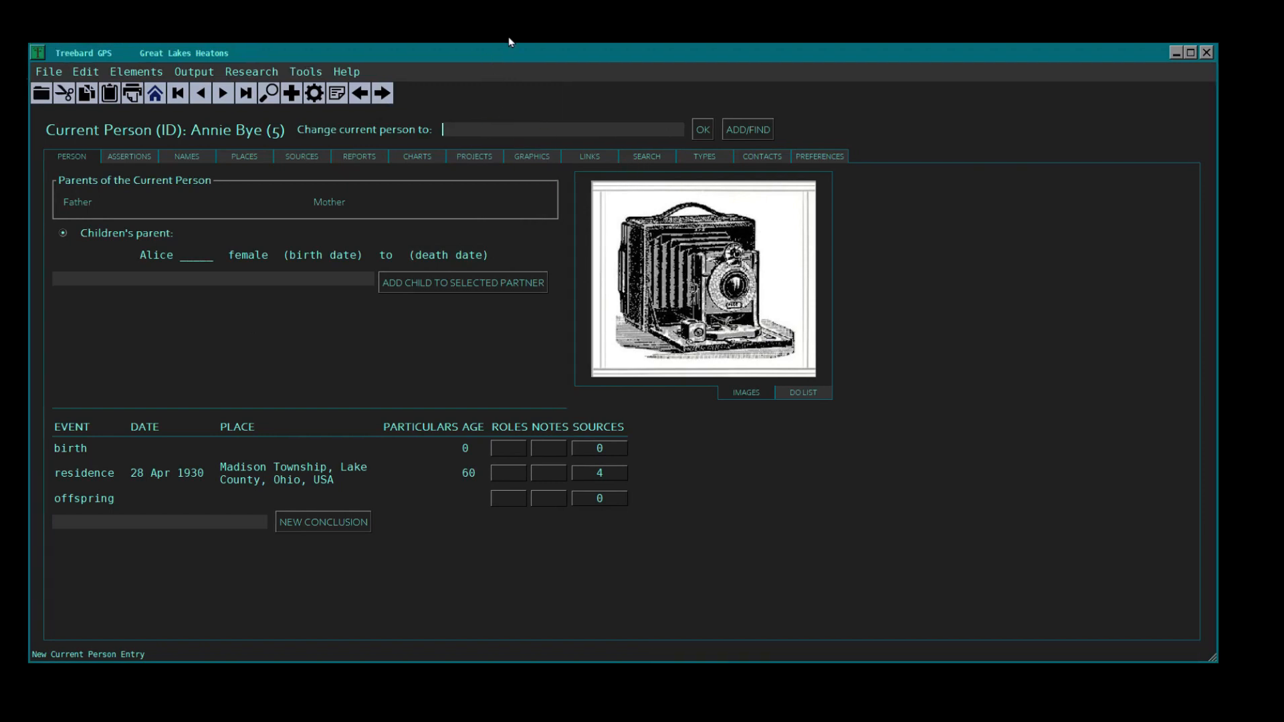
pyautogui.write('Jane Doe')
pyautogui.press('Return')
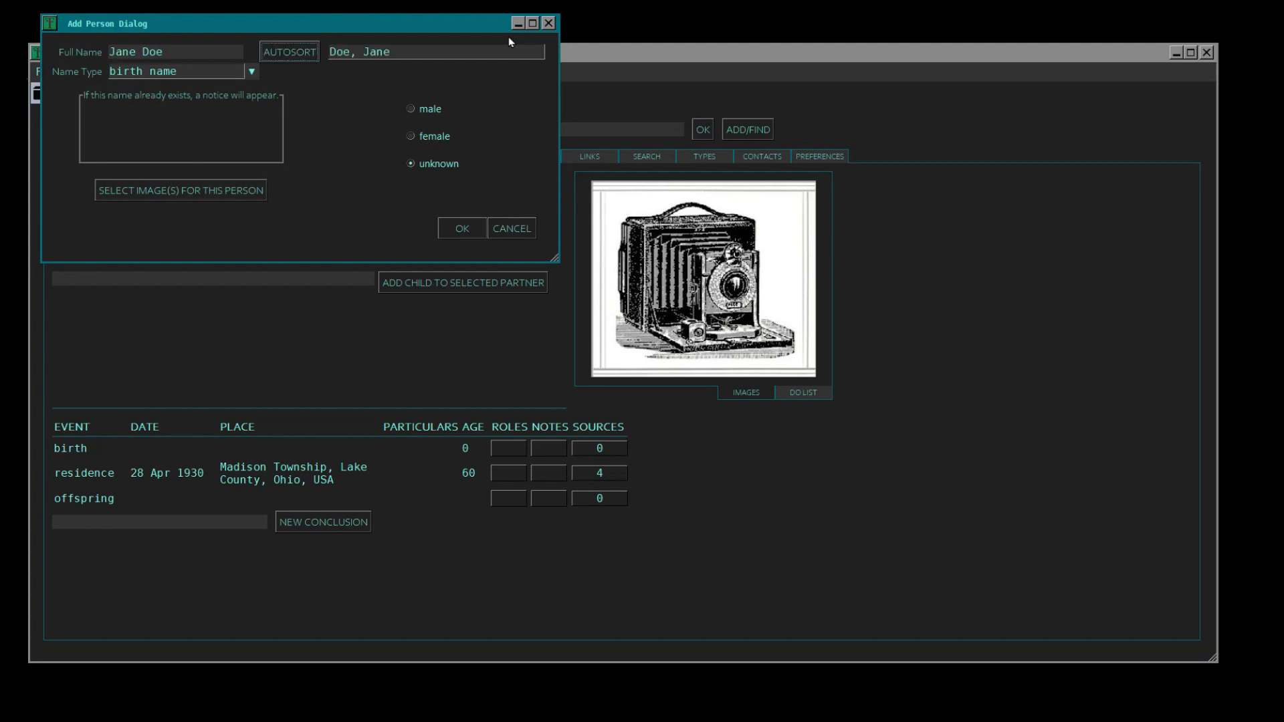
# Review the available name types, keep birth name, and set the new person's gender to female
pyautogui.click(253, 72)
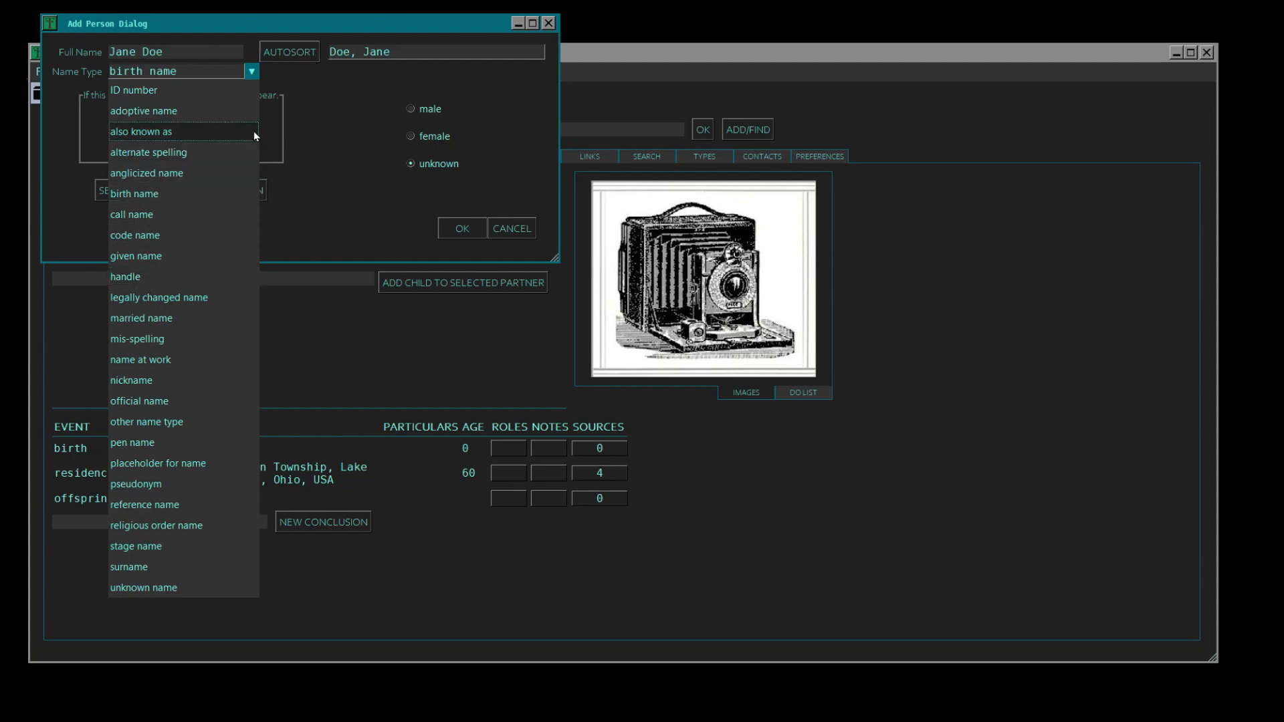
pyautogui.click(251, 71)
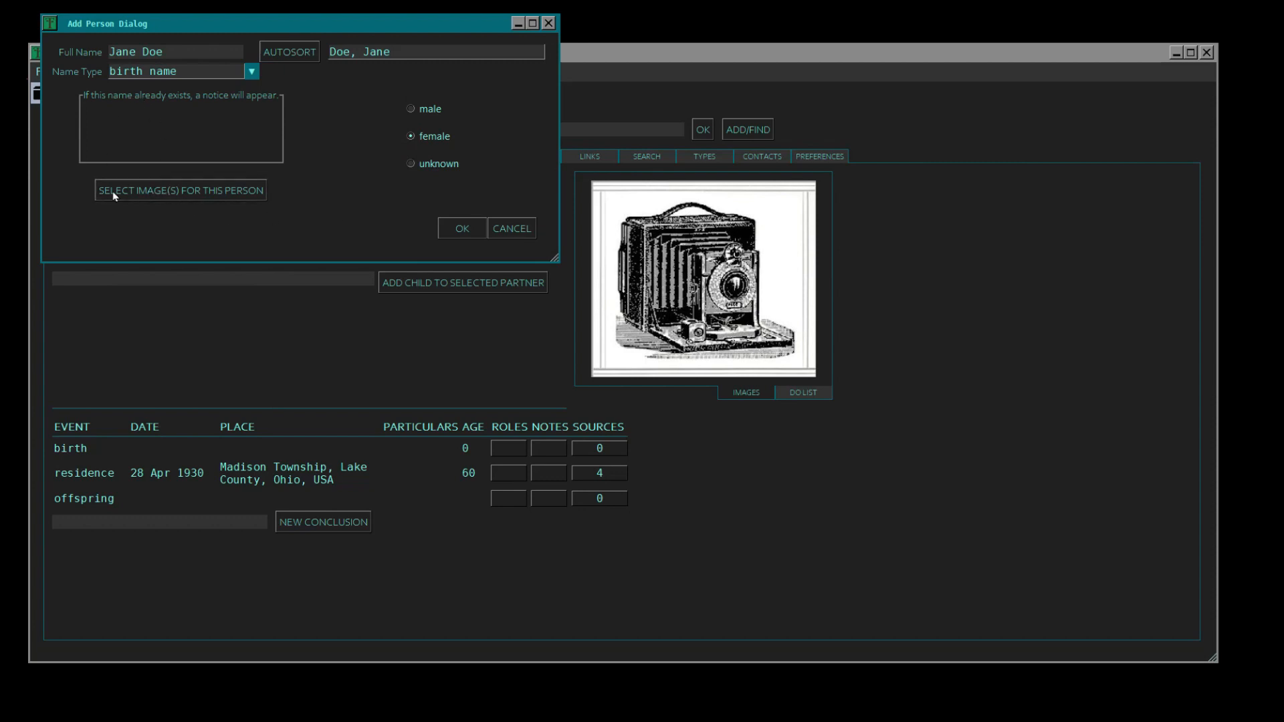
pyautogui.moveTo(162, 26); pyautogui.dragTo(213, 23)
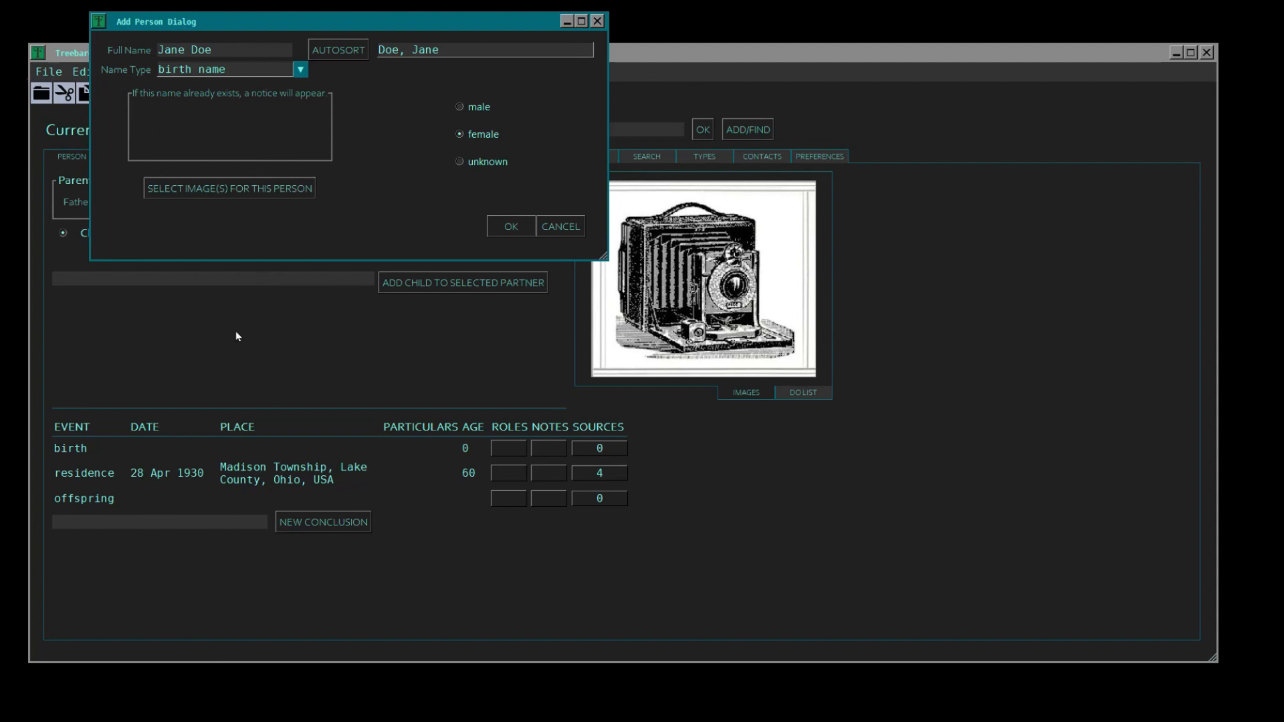
# Load 1850 Roxbury, Cheshire Co, NH 7of8.jpg, berlin, duxbury wash co vt.bmp and sadflkj.png as the new person's images
pyautogui.click(188, 189)
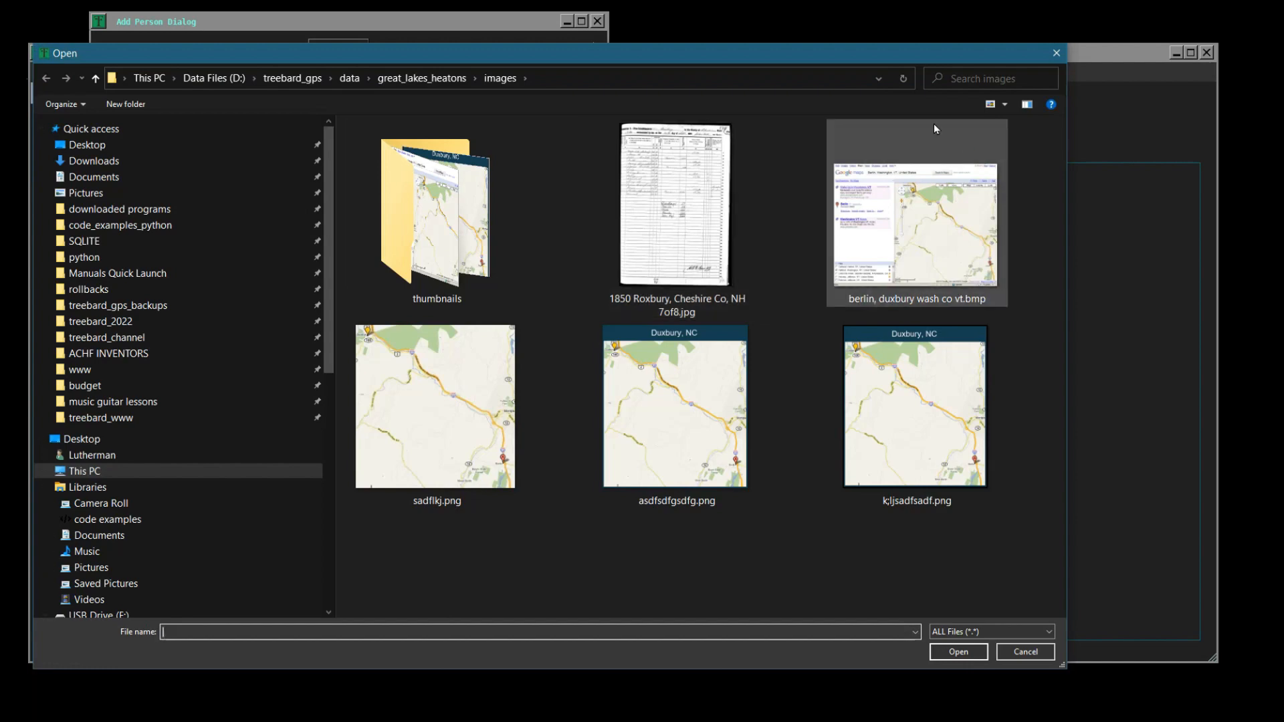
pyautogui.moveTo(645, 56); pyautogui.dragTo(650, 16)
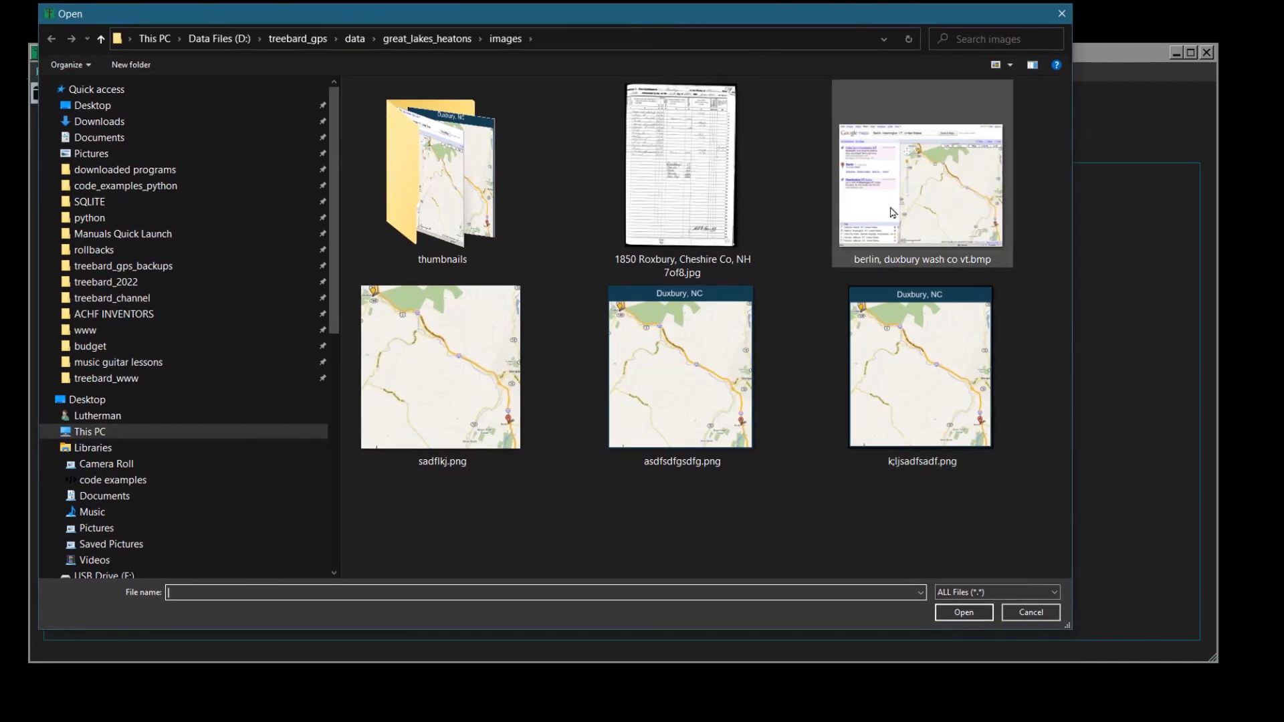
pyautogui.click(751, 200)
pyautogui.keyDown('ctrl'); pyautogui.click(895, 219); pyautogui.keyUp('ctrl')
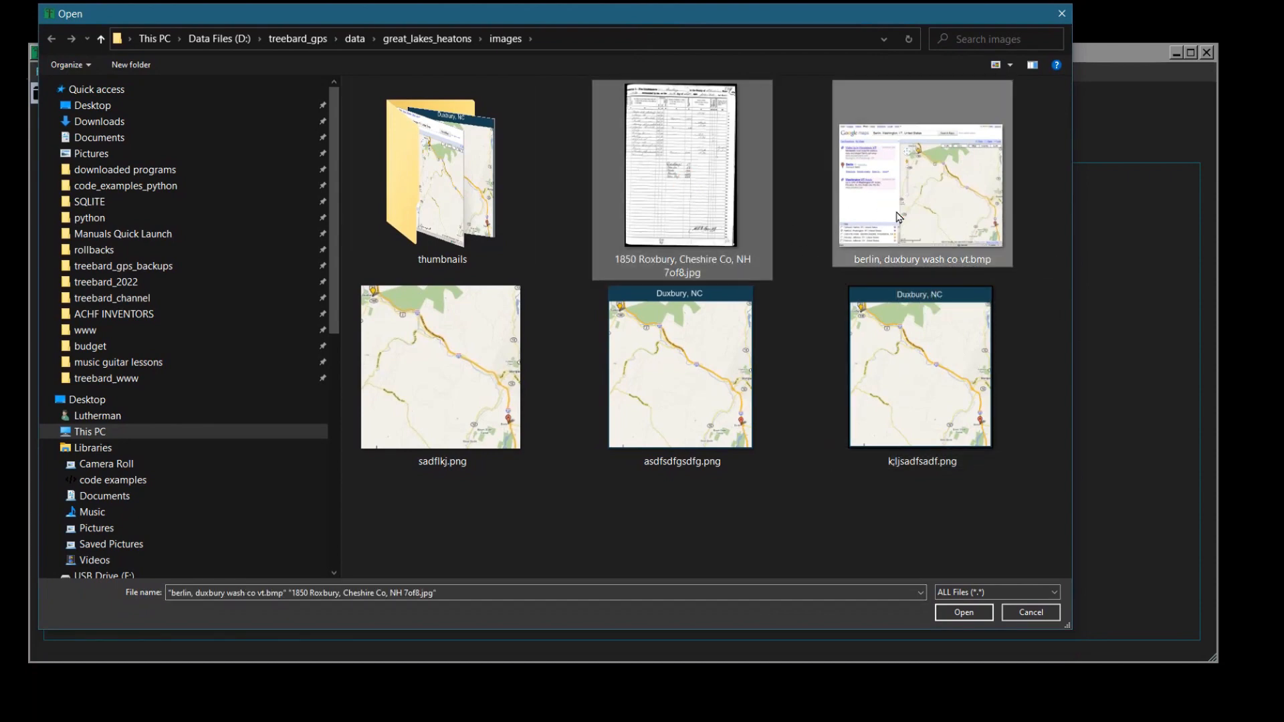
pyautogui.keyDown('ctrl'); pyautogui.click(468, 400); pyautogui.keyUp('ctrl')
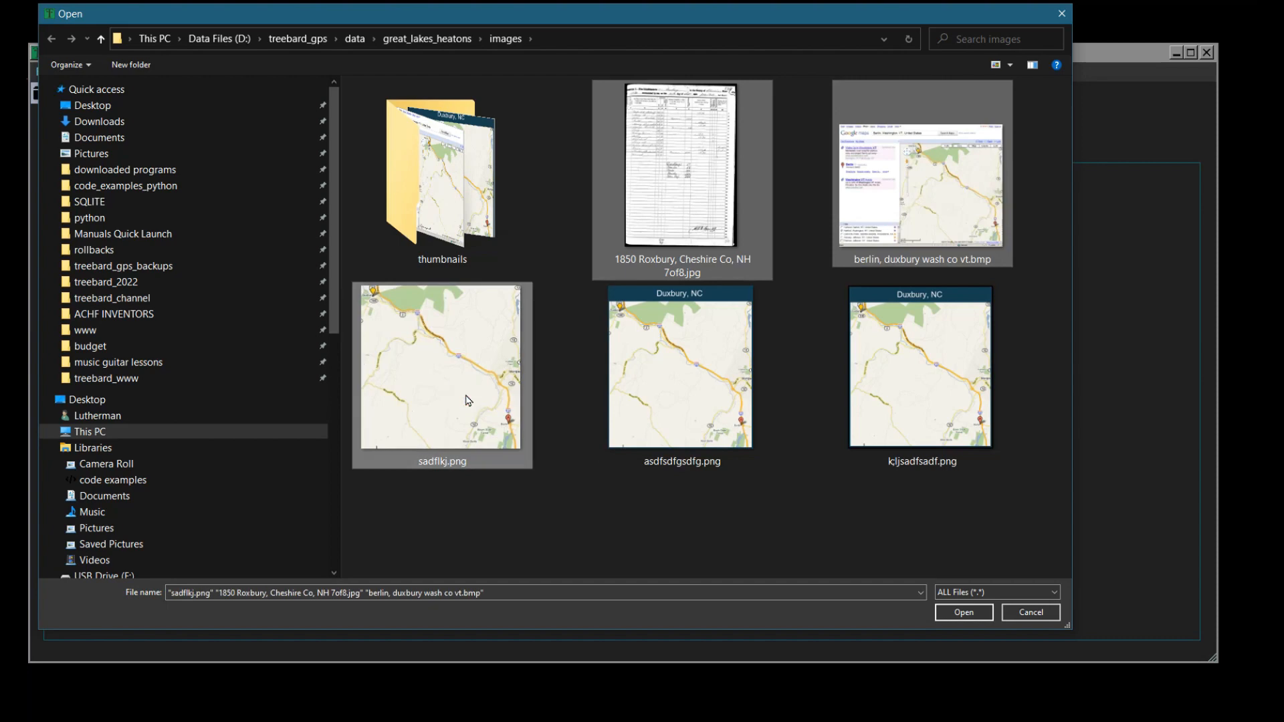
pyautogui.click(962, 613)
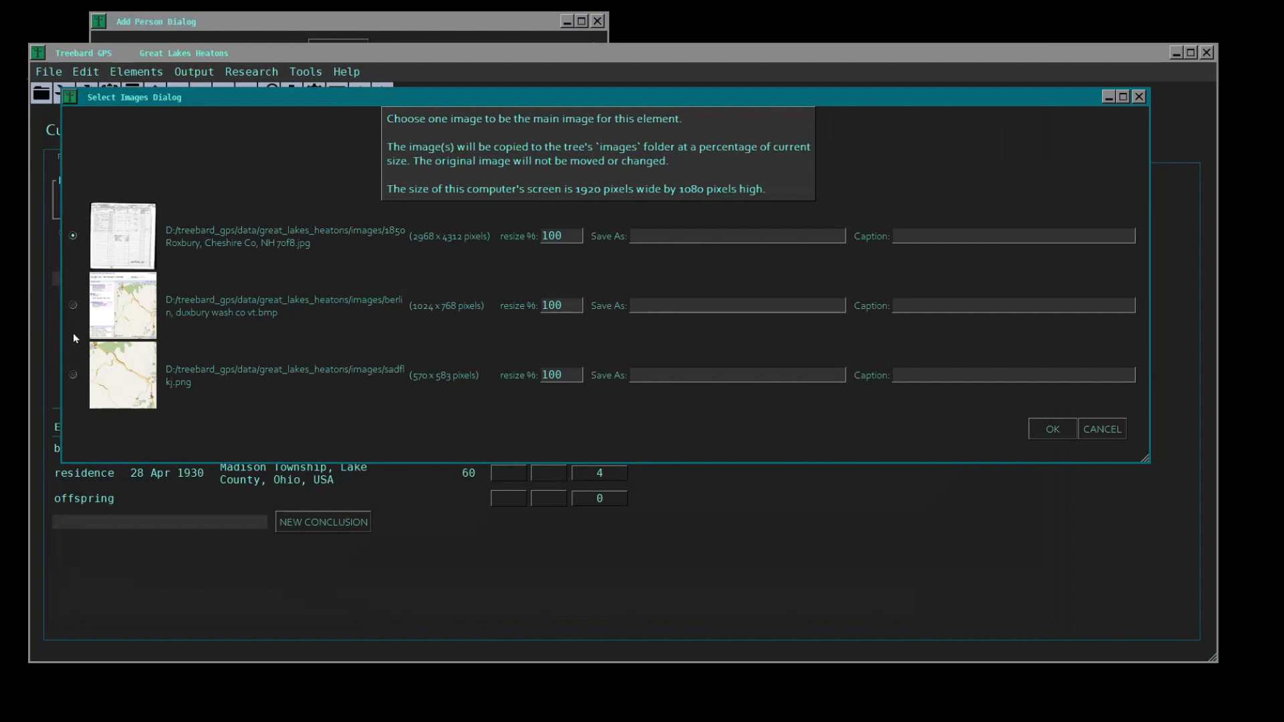
# Make the berlin, duxbury map the main image, and set the resize percentage to 55 for the Roxbury image and 78 for that map
pyautogui.click(72, 374)
pyautogui.click(73, 306)
pyautogui.moveTo(565, 236); pyautogui.dragTo(542, 237)
pyautogui.write('55')
pyautogui.moveTo(579, 305); pyautogui.dragTo(532, 304)
pyautogui.write('78')
# Name the three image copies asdasdf, dsfgsdfg and jhfjhjh, in listed order
pyautogui.click(669, 237)
pyautogui.write('asdasdf')
pyautogui.click(735, 306)
pyautogui.write('dsfgsdfg')
pyautogui.click(735, 376)
pyautogui.write('jhfjhjh')
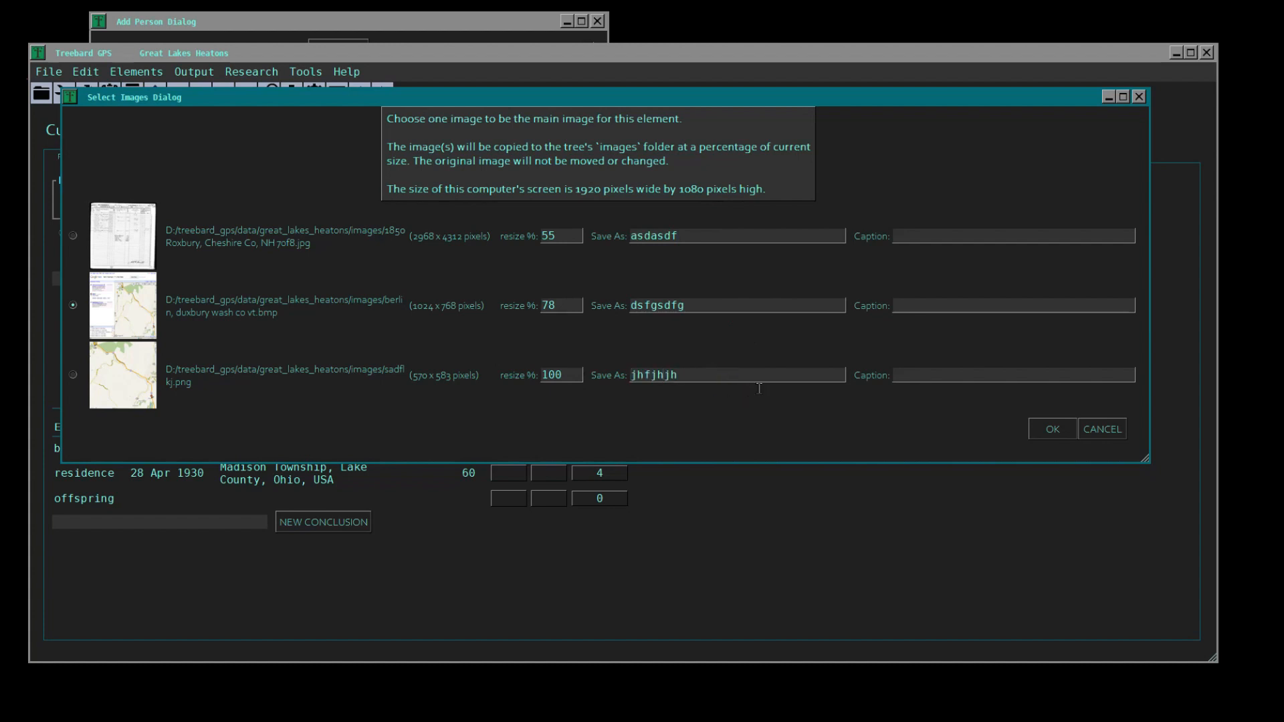
# Give the three images the captions sadfsdfa, fgdhgh and klklj, in listed order
pyautogui.click(952, 235)
pyautogui.write('sadfsdfa')
pyautogui.click(979, 303)
pyautogui.write('fgdhgh')
pyautogui.click(963, 381)
pyautogui.write('klklj')
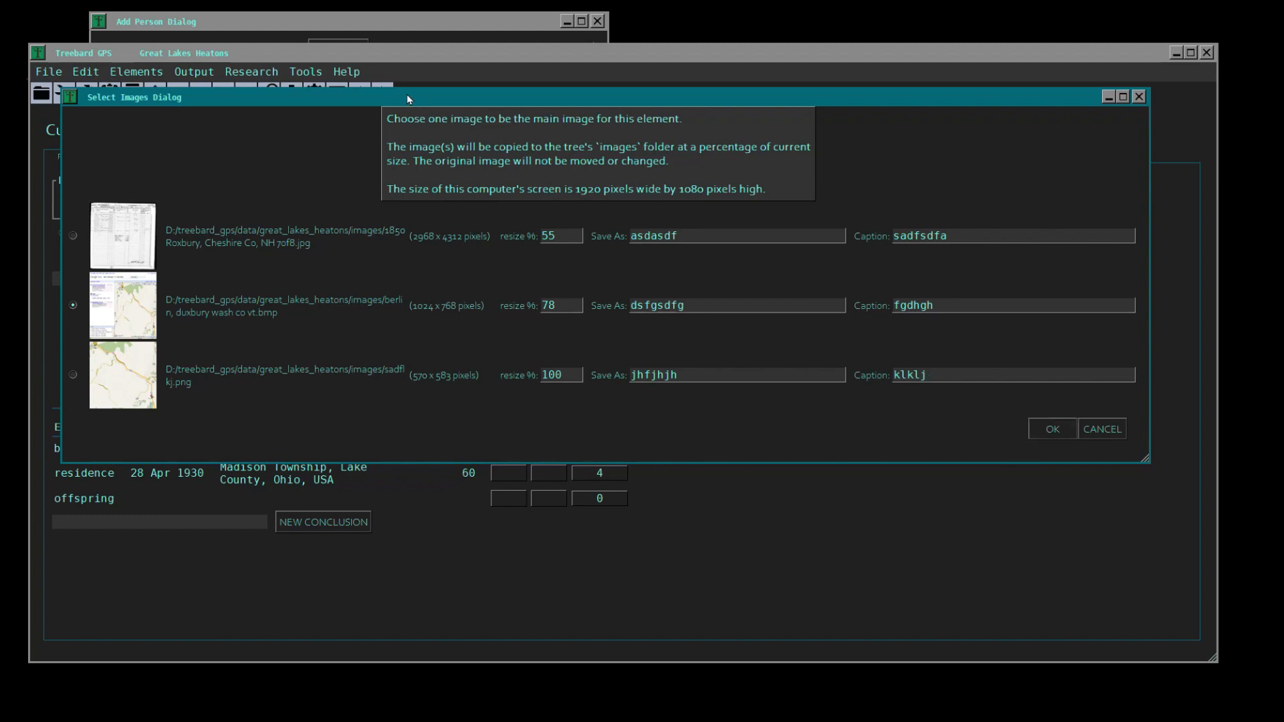
# Accept the image settings and finish creating the new person
pyautogui.moveTo(406, 95); pyautogui.dragTo(401, 120)
pyautogui.click(1034, 434)
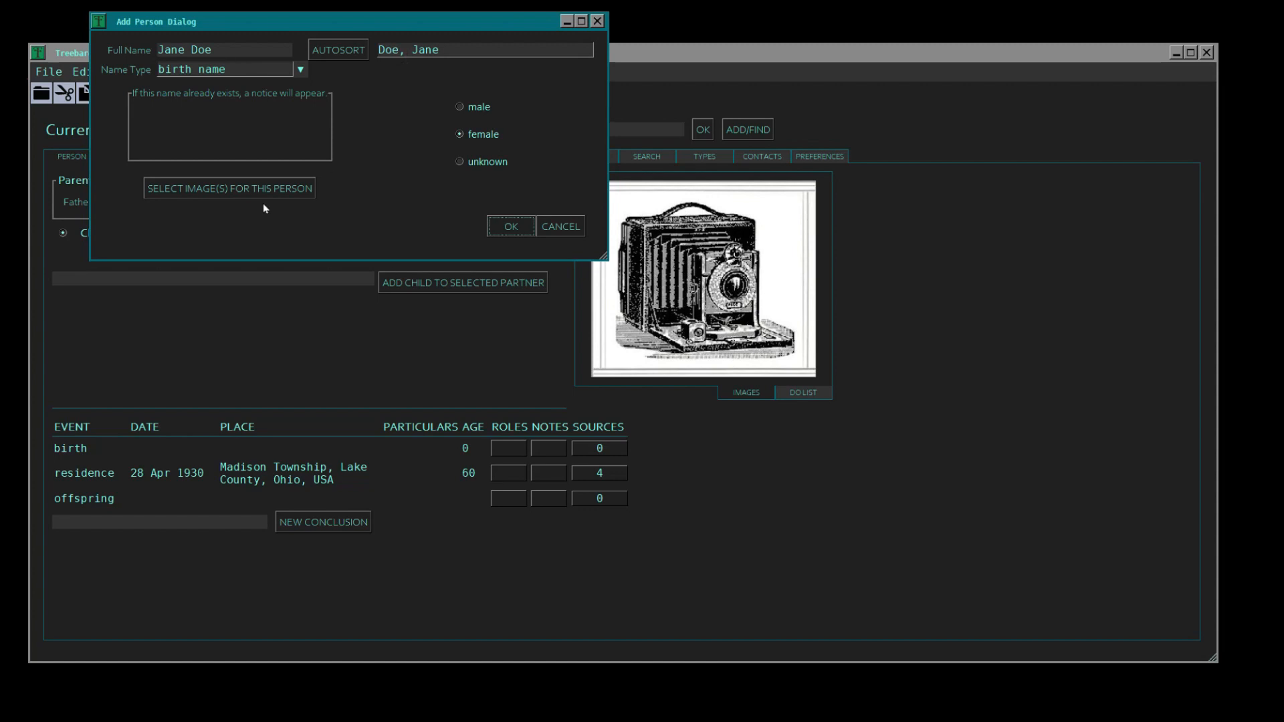
pyautogui.click(513, 226)
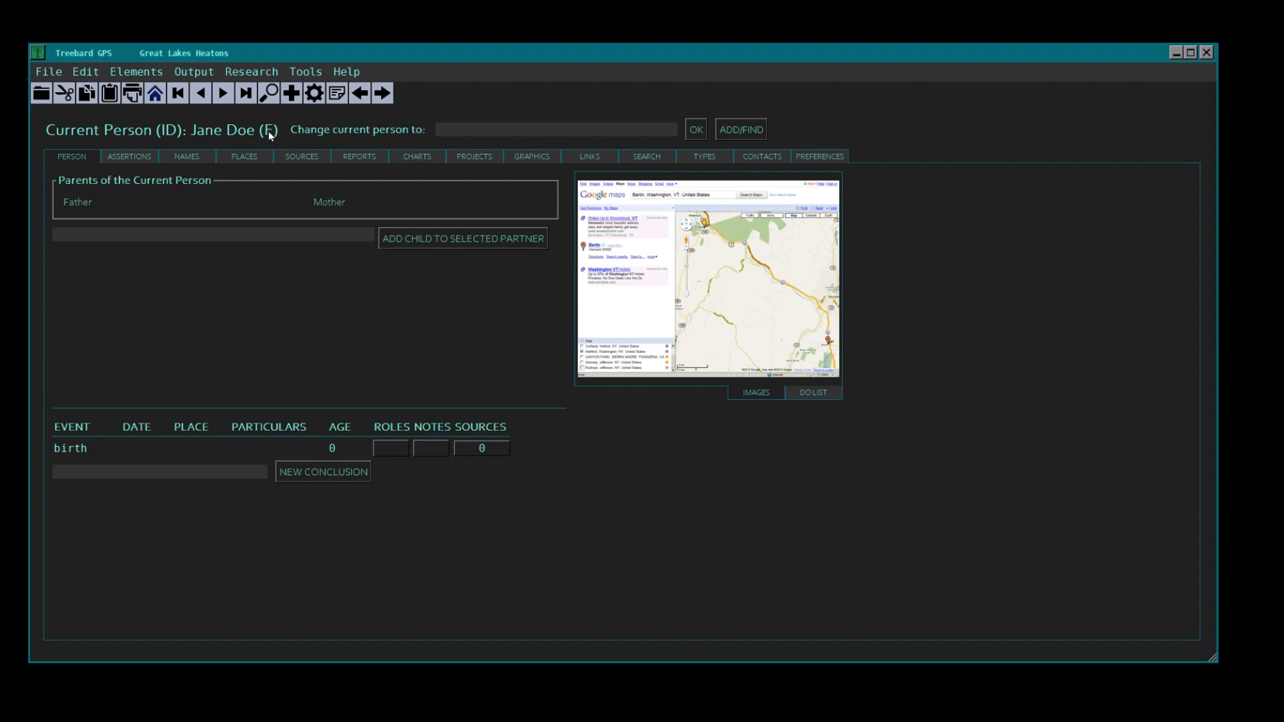
# View the census page in the new person's image gallery and make it the main image
pyautogui.click(696, 277)
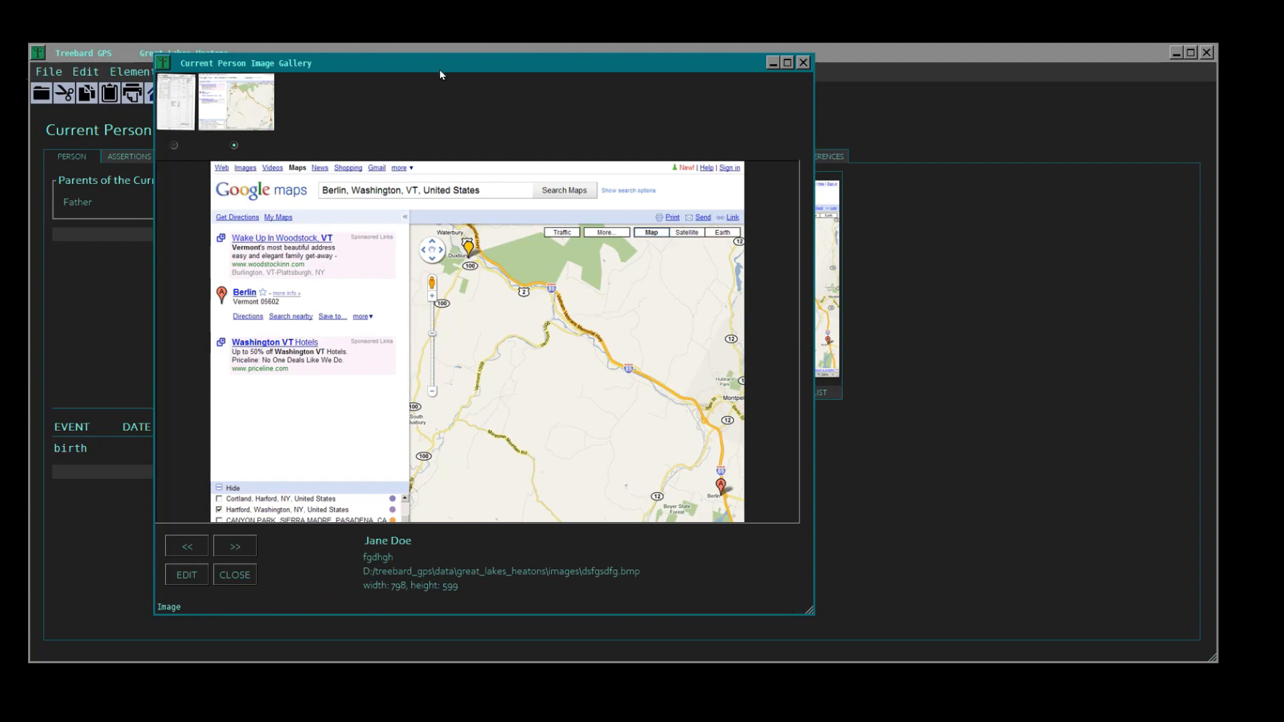
pyautogui.moveTo(439, 70); pyautogui.dragTo(483, 61)
pyautogui.click(235, 107)
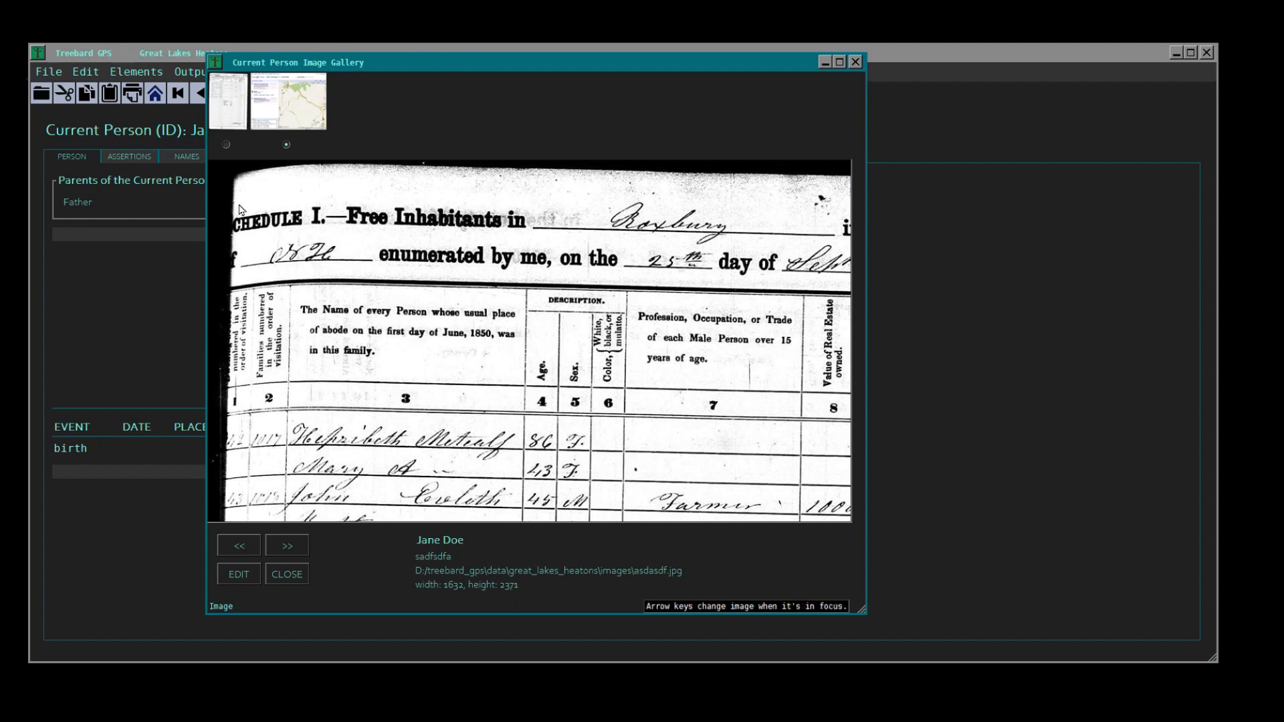
pyautogui.click(227, 143)
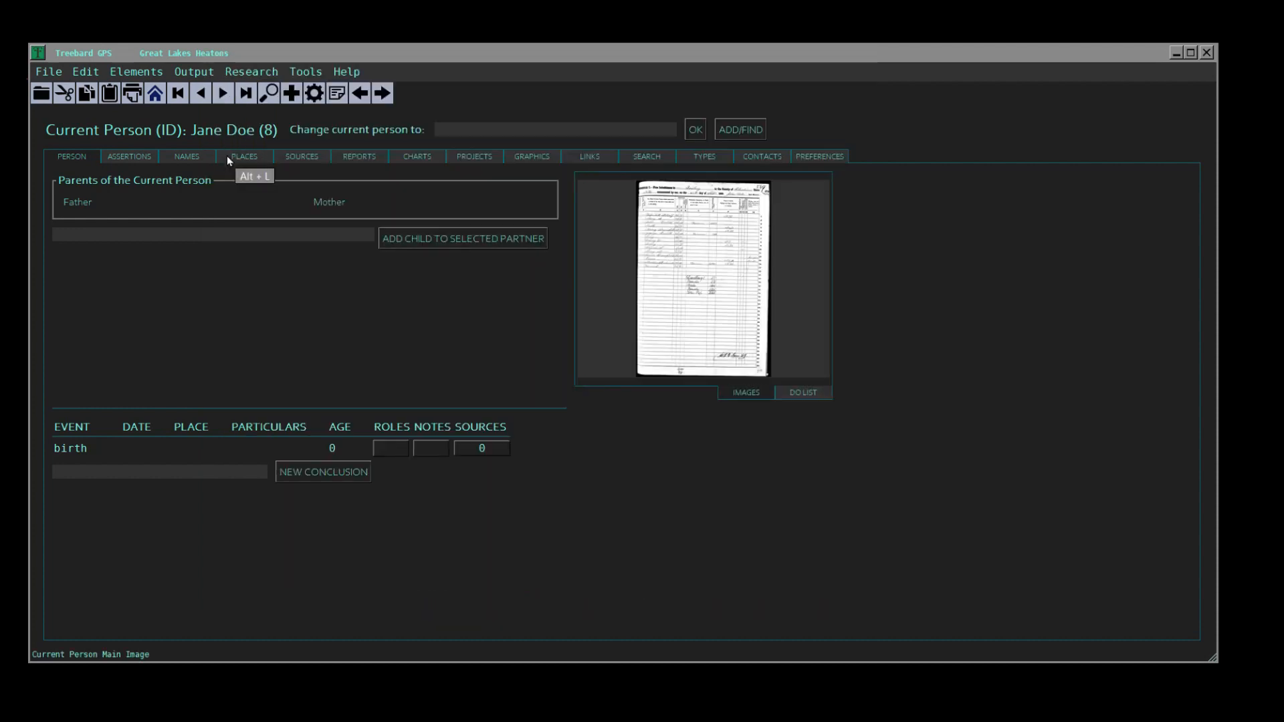
# Reopen the person's image gallery and send the census image asdasdf.jpg to the graphics editor
pyautogui.click(689, 278)
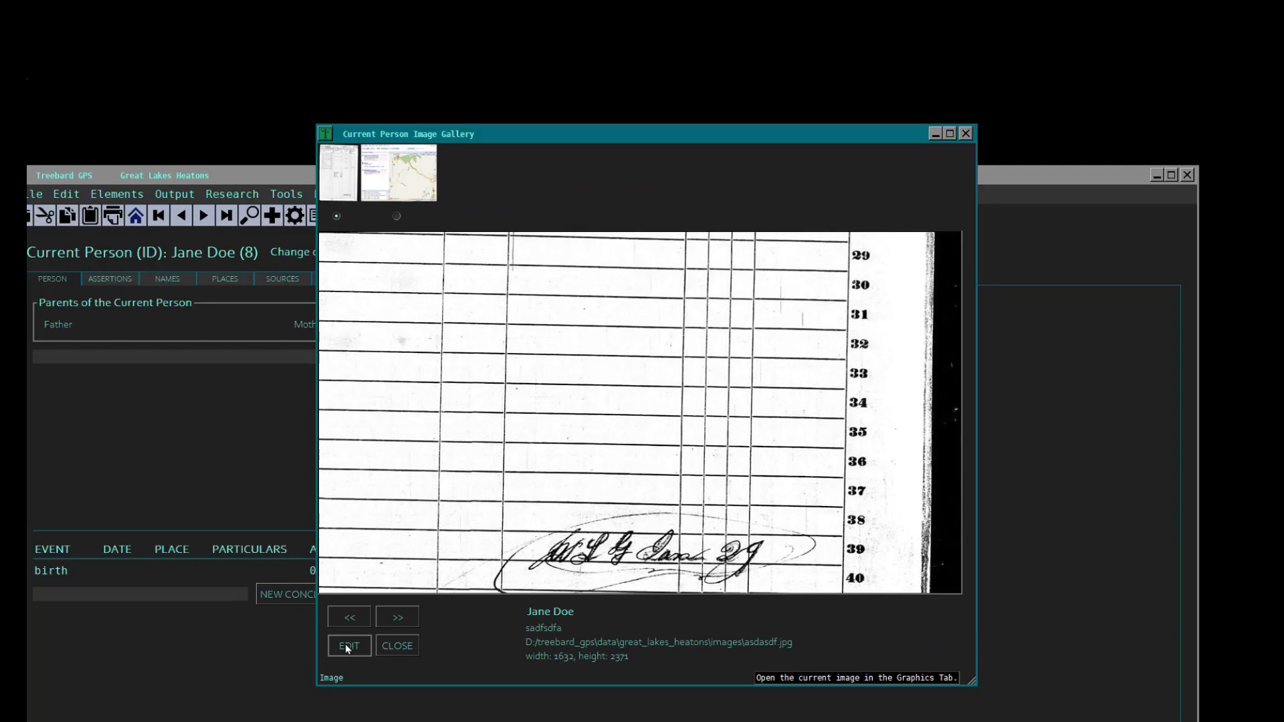
pyautogui.click(345, 645)
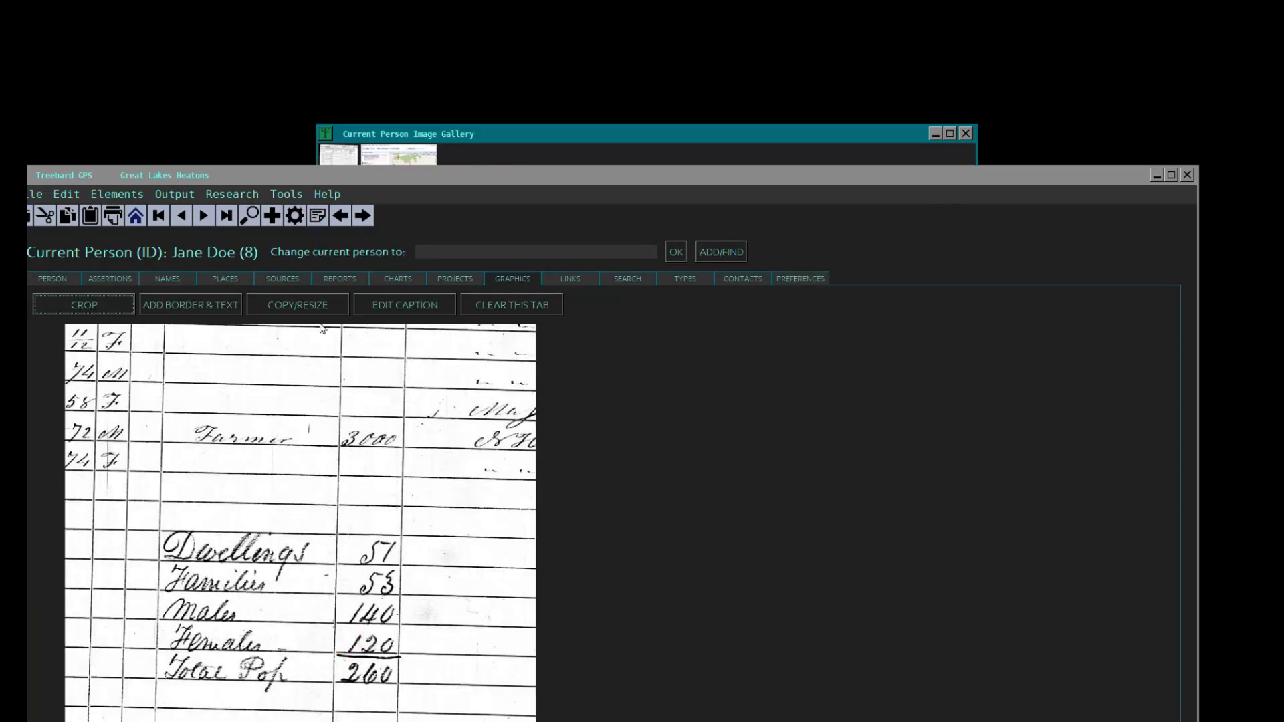
pyautogui.moveTo(522, 181); pyautogui.dragTo(541, 20)
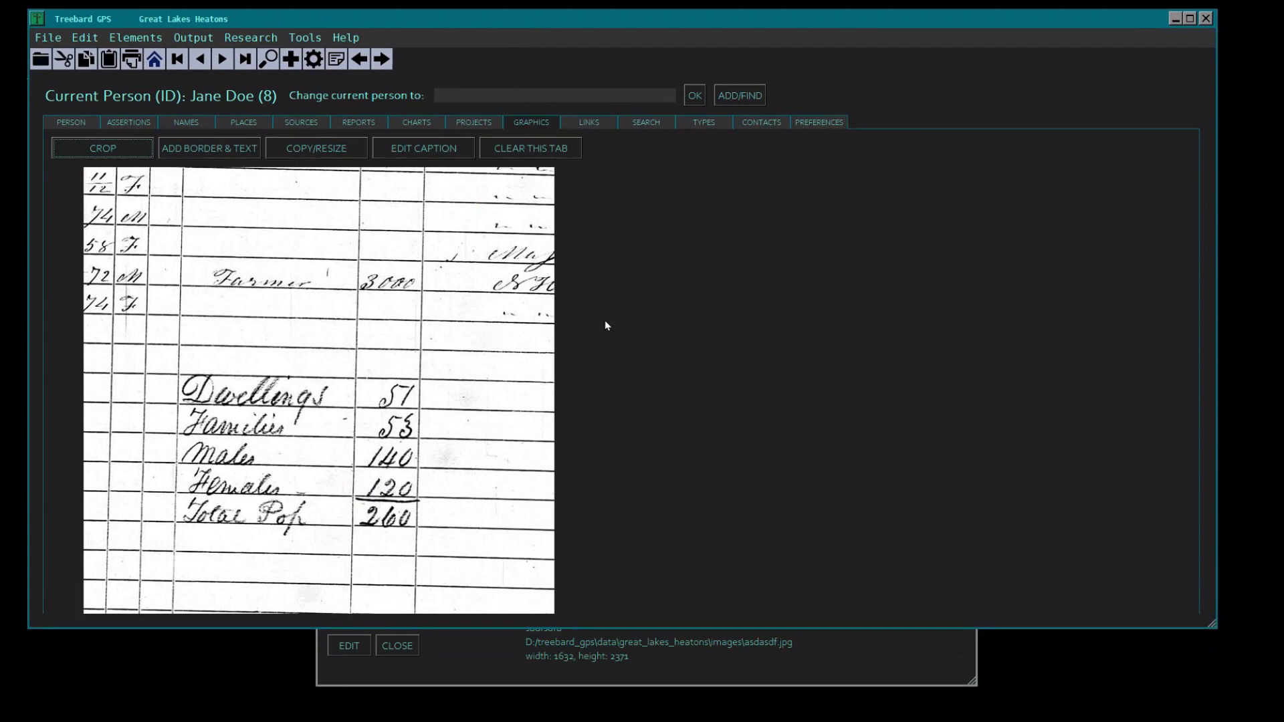
# Replace the stored caption of asdasdf.jpg with dddddddddddddddddd
pyautogui.click(424, 148)
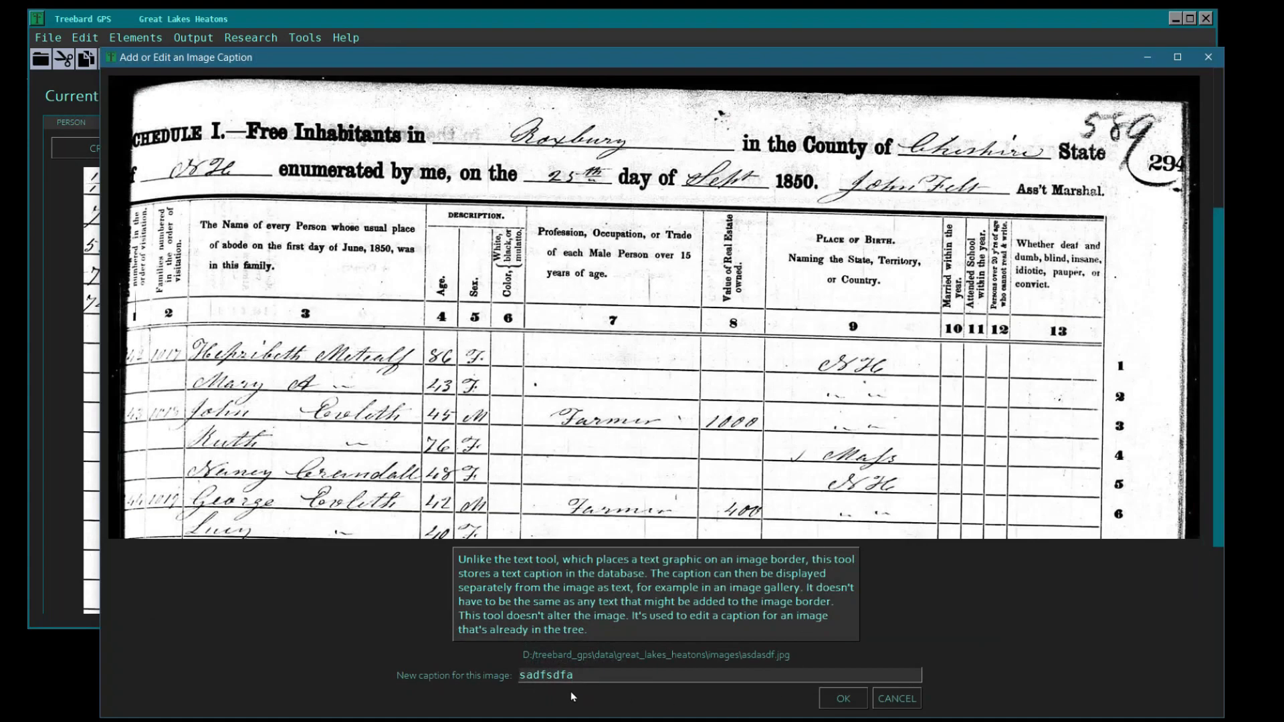
pyautogui.press('BackSpace')
pyautogui.hotkey('ctrl', 'a')
pyautogui.write('dddddddddddddddddd')
pyautogui.click(835, 698)
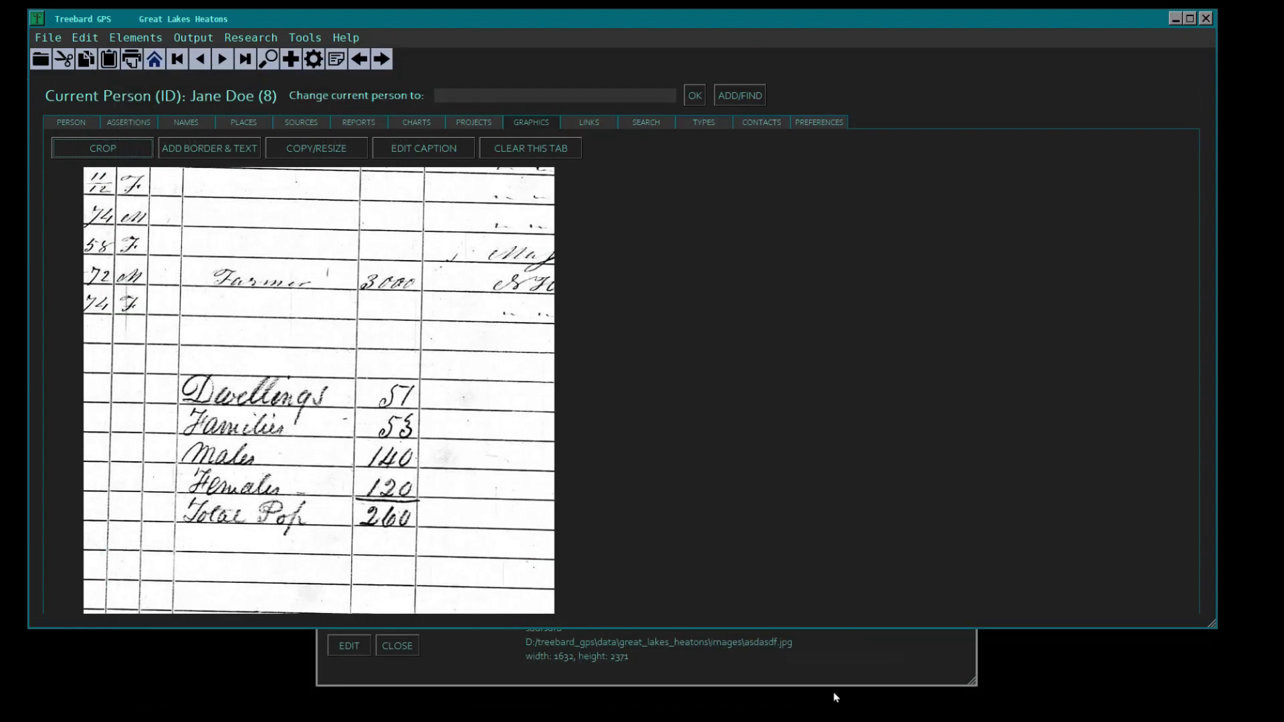
# Start adding another person with the same full name as the current person, and autosort the name
pyautogui.click(70, 121)
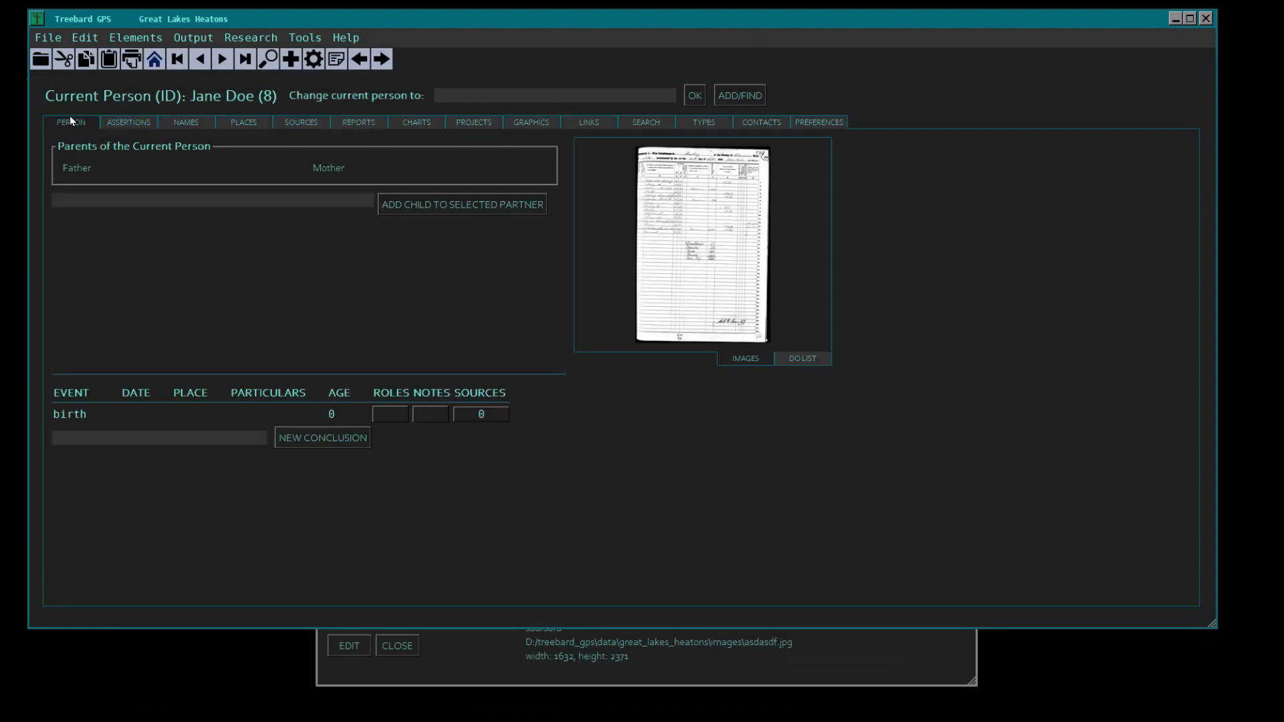
pyautogui.click(733, 247)
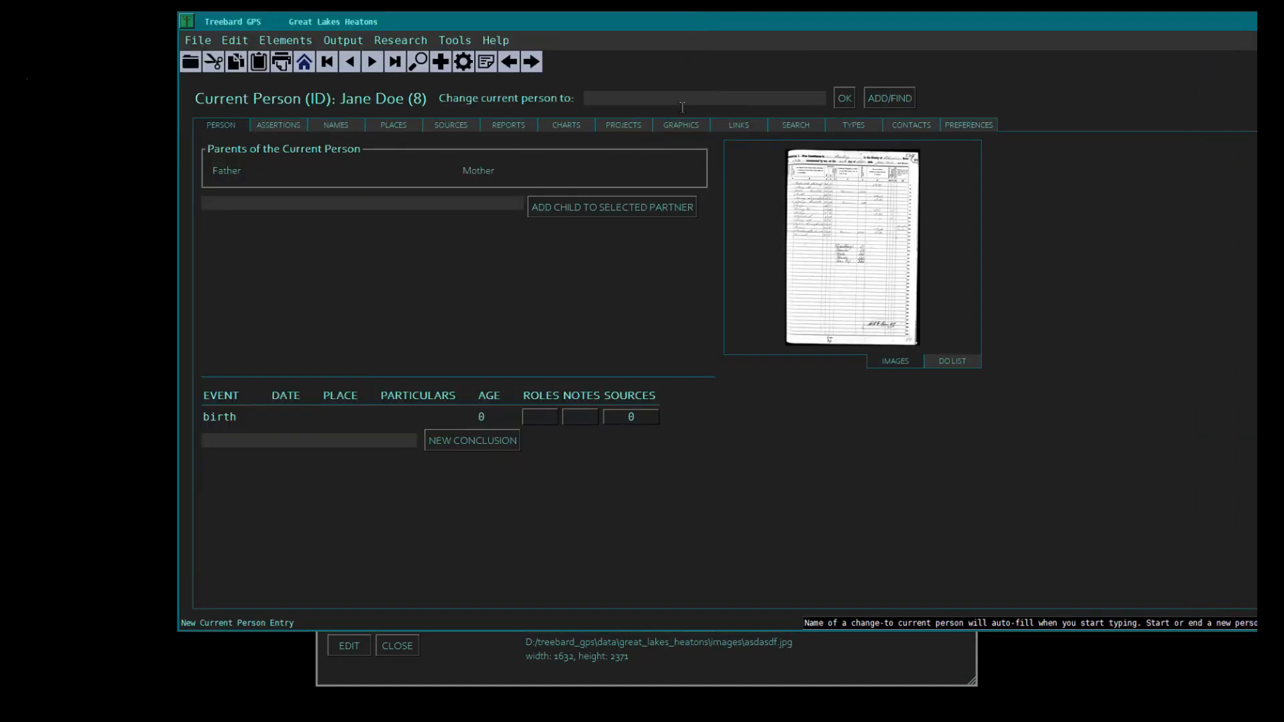
pyautogui.write('Jane Doe')
pyautogui.press('Tab')
pyautogui.press('Return')
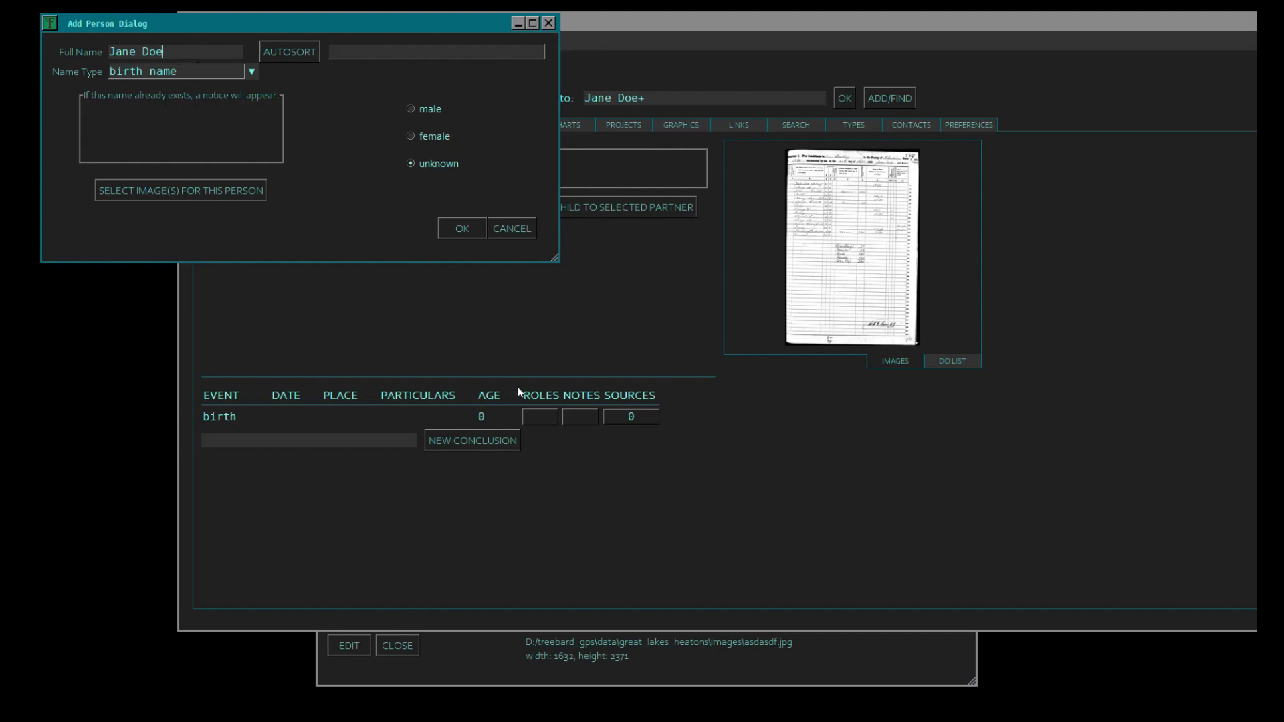
pyautogui.press('Tab')
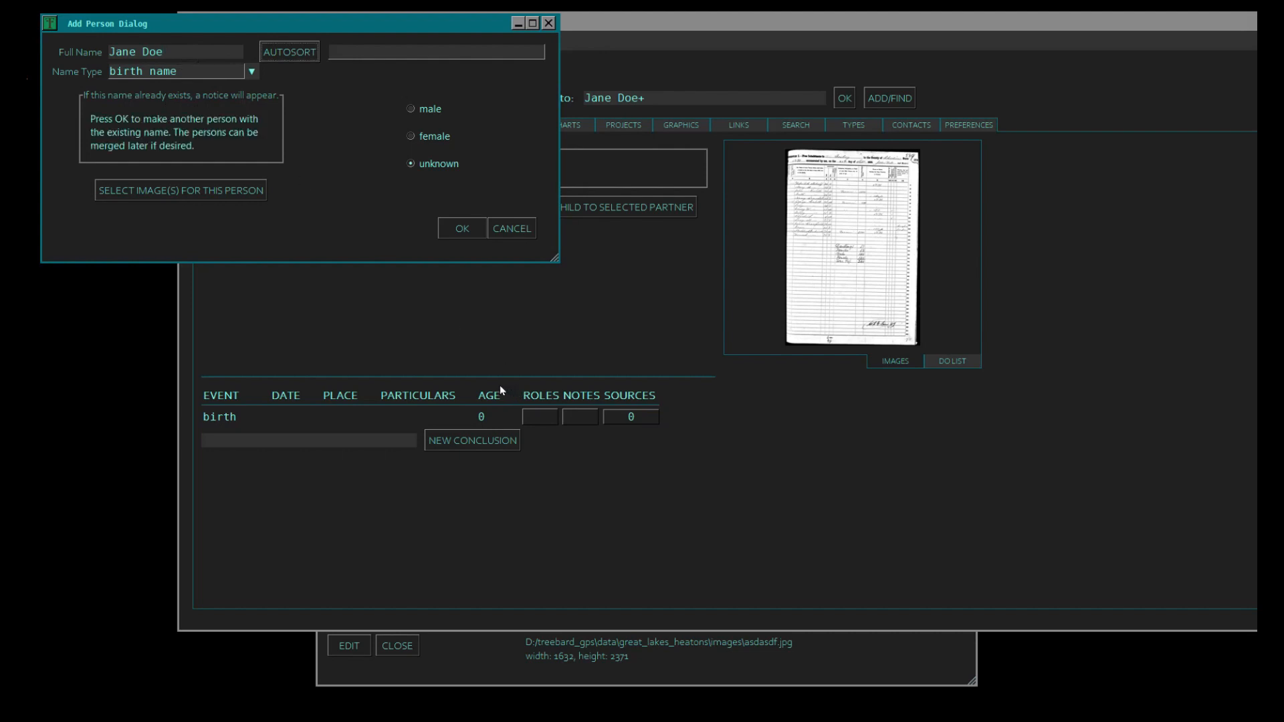
pyautogui.click(303, 59)
# Add the images sadflkj.png, asdfsdfgsdfg.png, asdasdf.jpg and dsfgsdfg.bmp from the tree's images folder for the new person
pyautogui.click(173, 191)
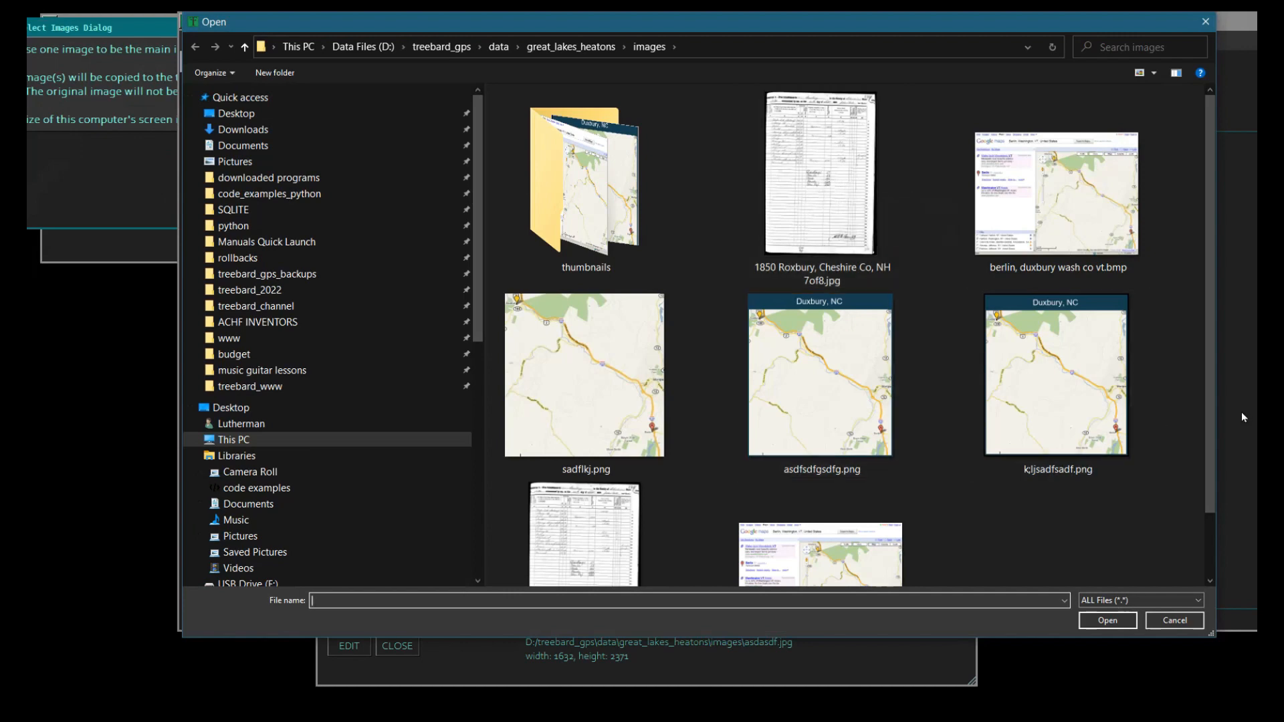
pyautogui.moveTo(1214, 408); pyautogui.dragTo(1214, 469)
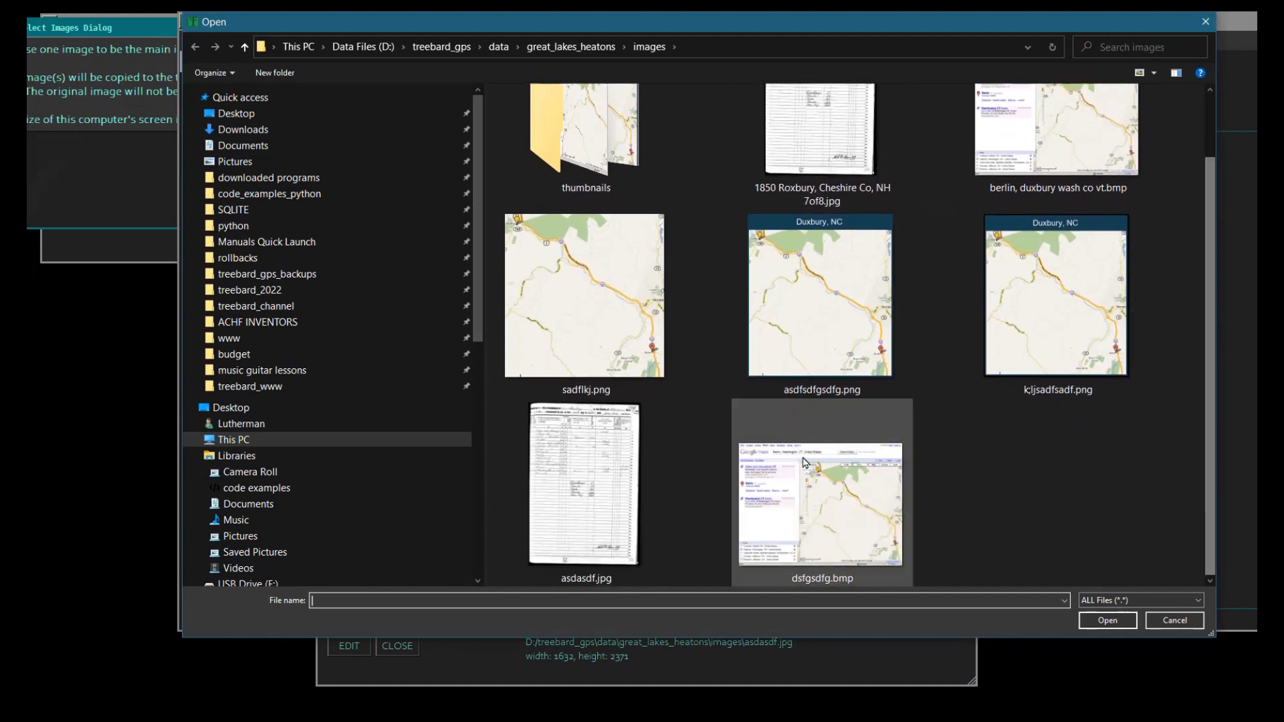
pyautogui.click(785, 486)
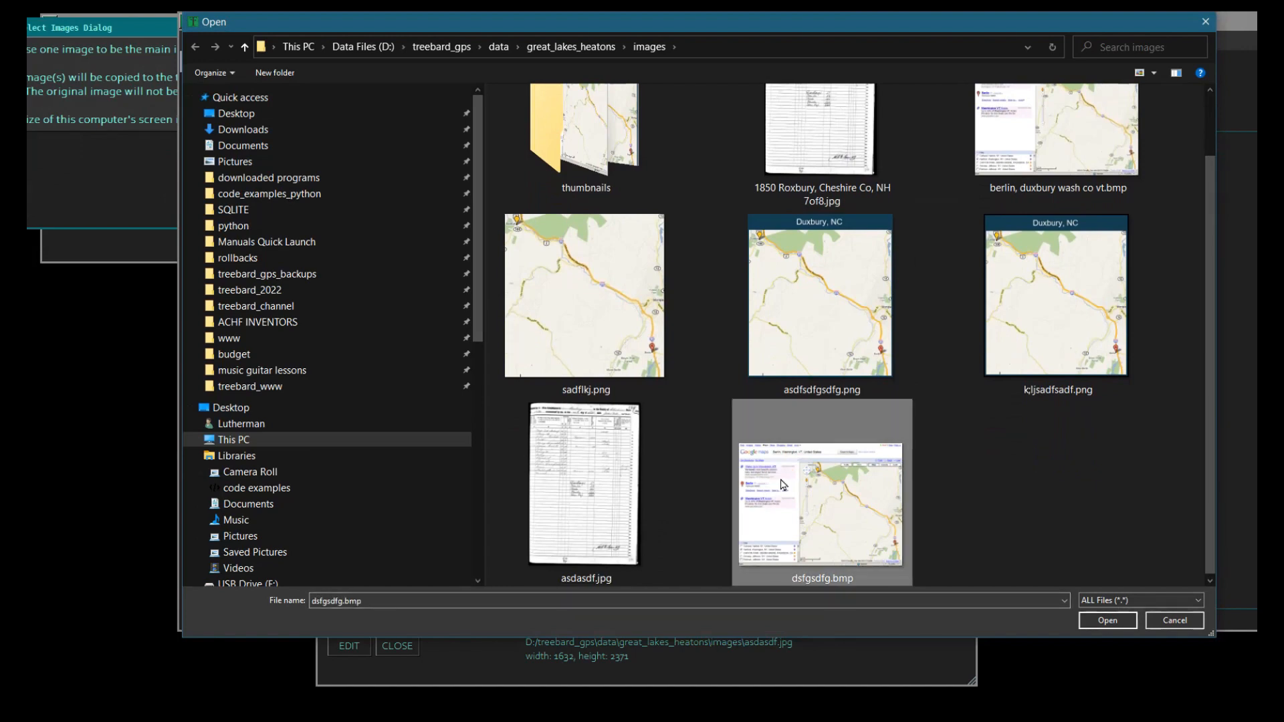
pyautogui.keyDown('ctrl'); pyautogui.click(580, 457); pyautogui.keyUp('ctrl')
pyautogui.keyDown('ctrl'); pyautogui.click(803, 338); pyautogui.keyUp('ctrl')
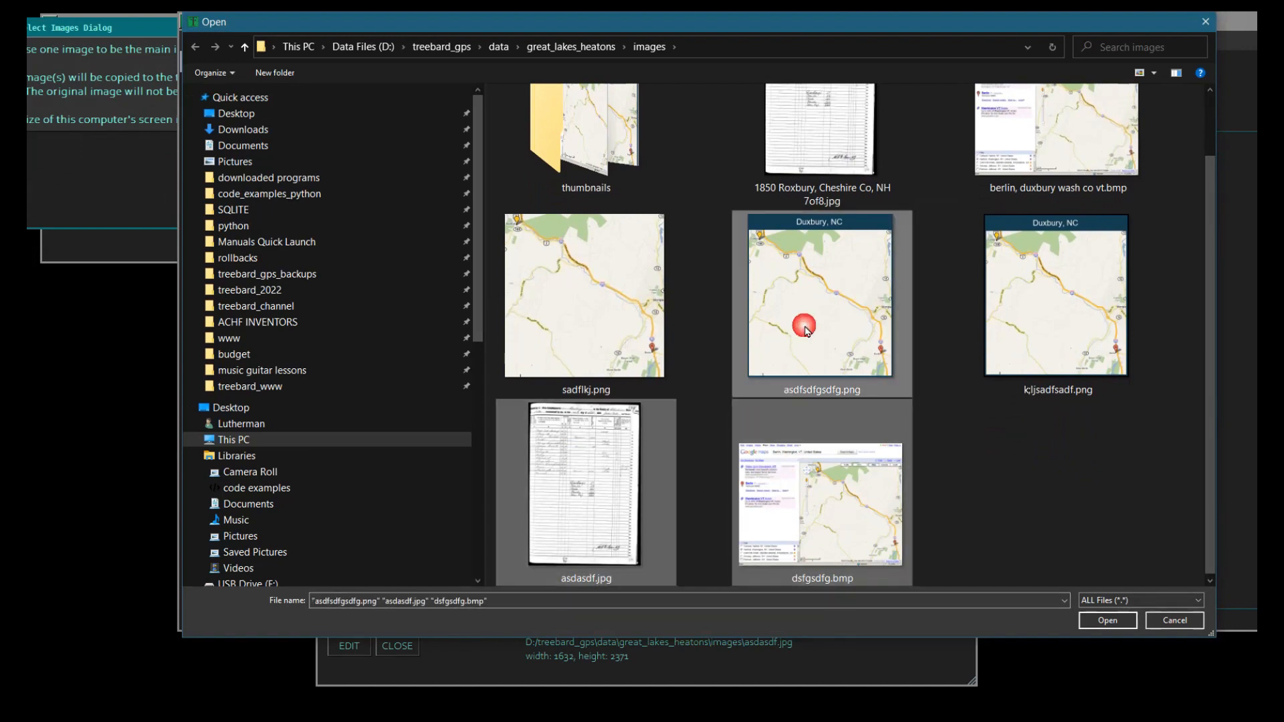
pyautogui.keyDown('ctrl'); pyautogui.click(604, 309); pyautogui.keyUp('ctrl')
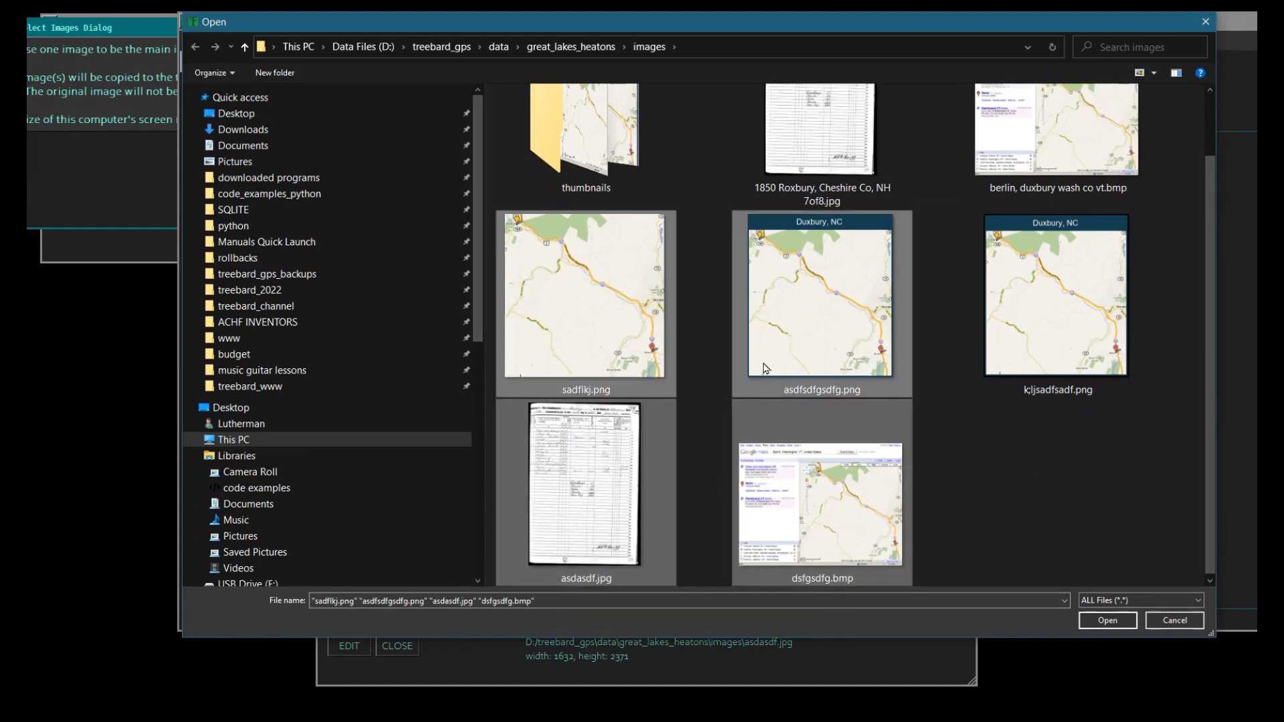
pyautogui.click(1099, 621)
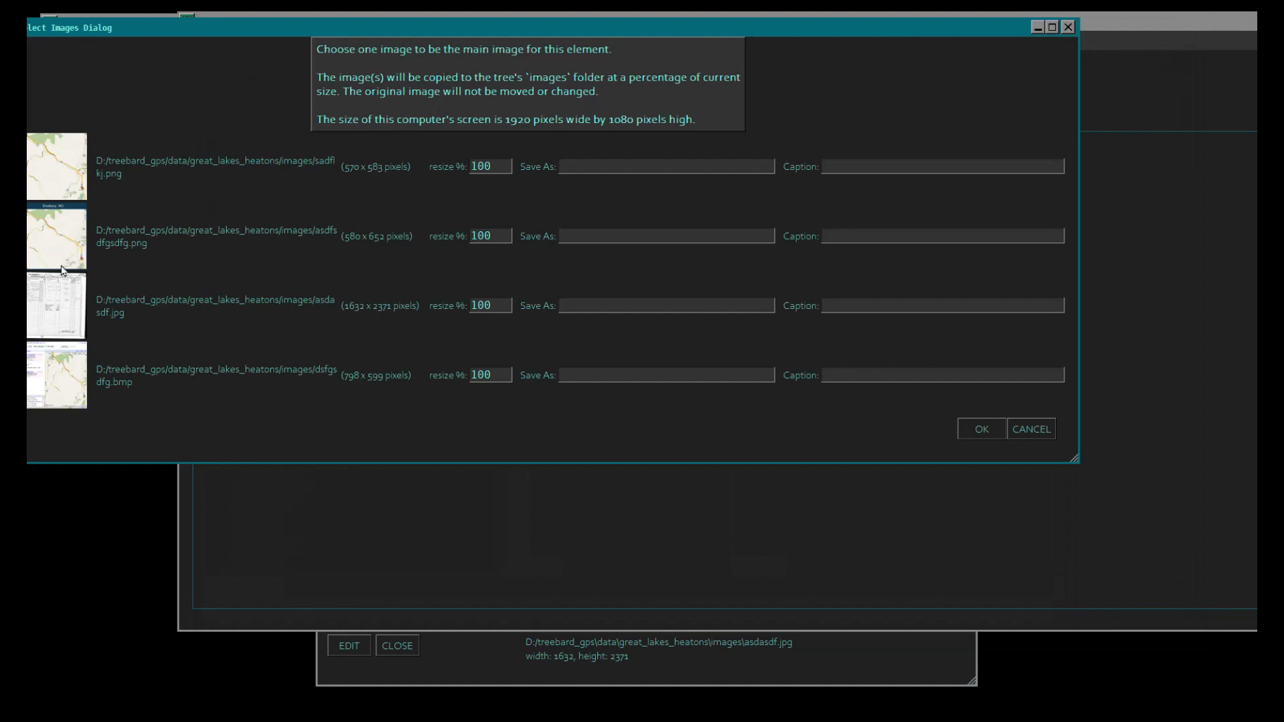
# Set save name sdfgsdfgfgh and caption kjjkjk for sadflkj.png, and save name dghghkghjk and caption jkghjgh for asdfsdfgsdfg.png
pyautogui.moveTo(182, 29); pyautogui.dragTo(226, 37)
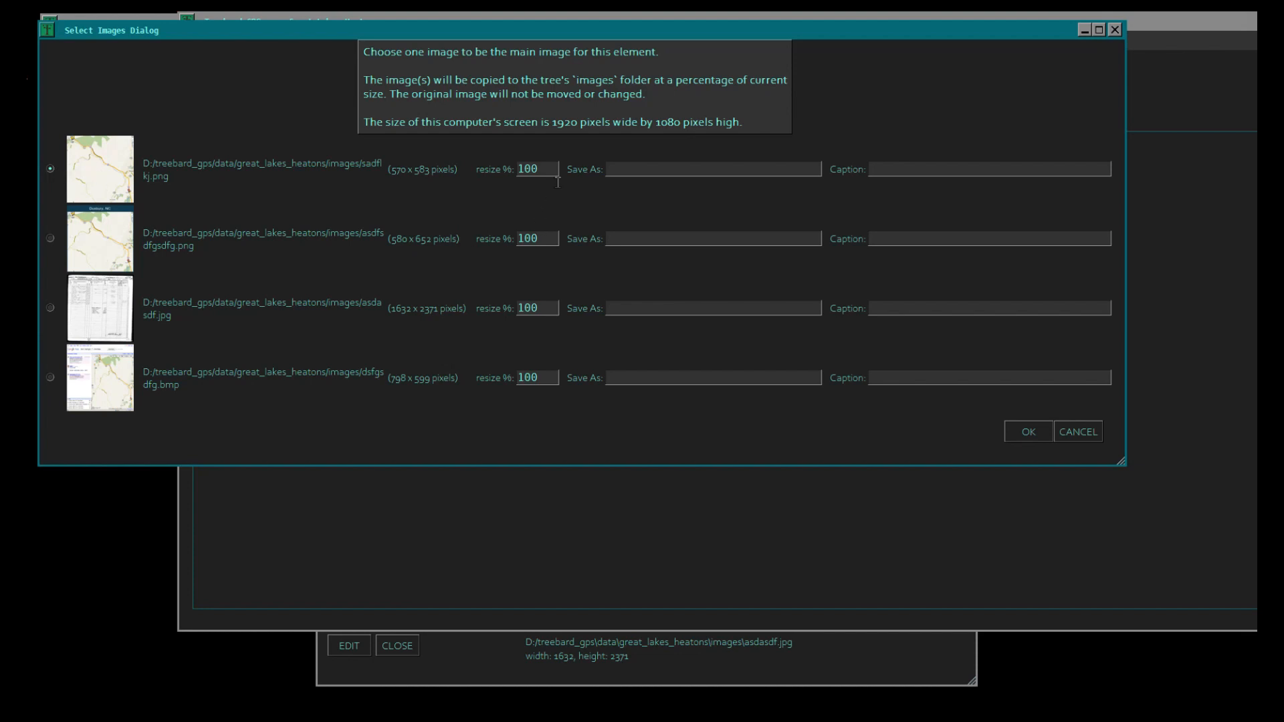
pyautogui.moveTo(558, 179); pyautogui.dragTo(514, 173)
pyautogui.click(638, 177)
pyautogui.write('sdfgsdfgfgh')
pyautogui.click(928, 175)
pyautogui.write('kjjkjk')
pyautogui.click(943, 243)
pyautogui.write('jkghjgh')
pyautogui.click(798, 245)
pyautogui.write('dghghkghjk')
# Set save name fgjhjhkljhkl and caption kjljhklfgh for asdasdf.jpg, kjl;jkl;lk; and fjfjhghjgh for dsfgsdfg.bmp, and create the person
pyautogui.click(916, 309)
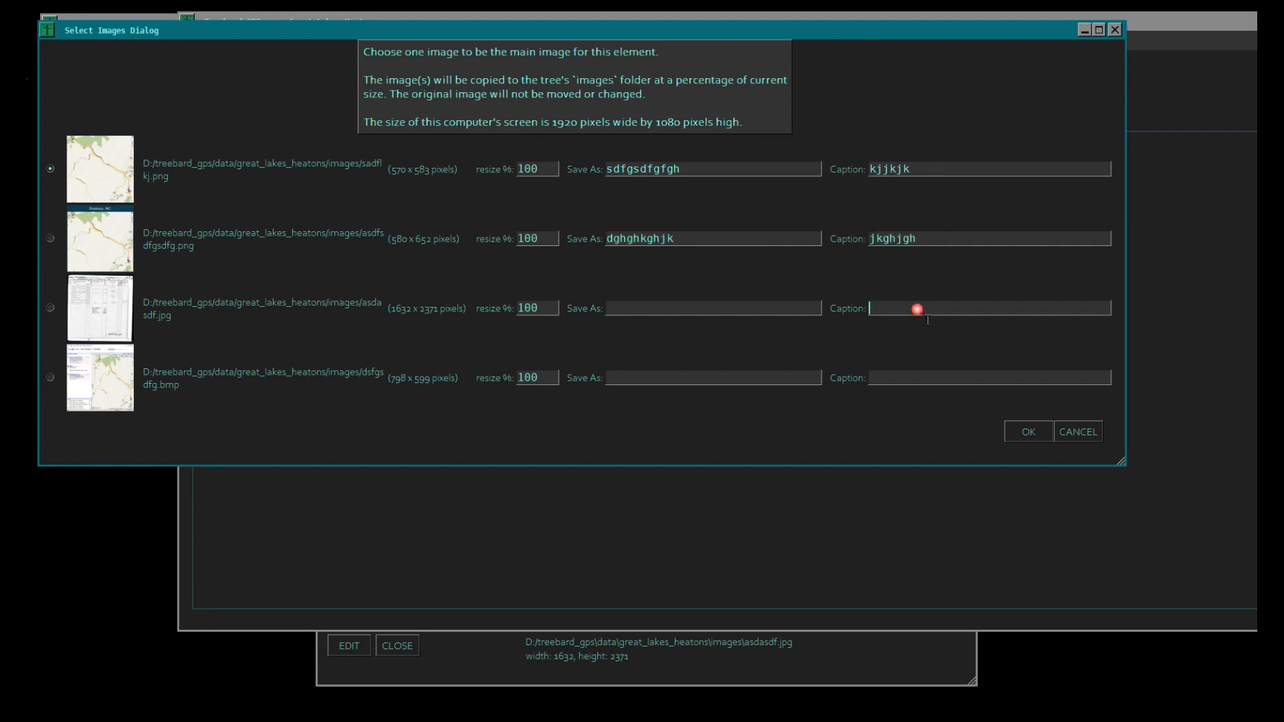
pyautogui.write('kjljhklfgh')
pyautogui.click(762, 307)
pyautogui.write('fgjhjhkljhkl')
pyautogui.click(768, 378)
pyautogui.write('kjl;jkl;lk;')
pyautogui.click(911, 378)
pyautogui.write('fjfjhghjgh')
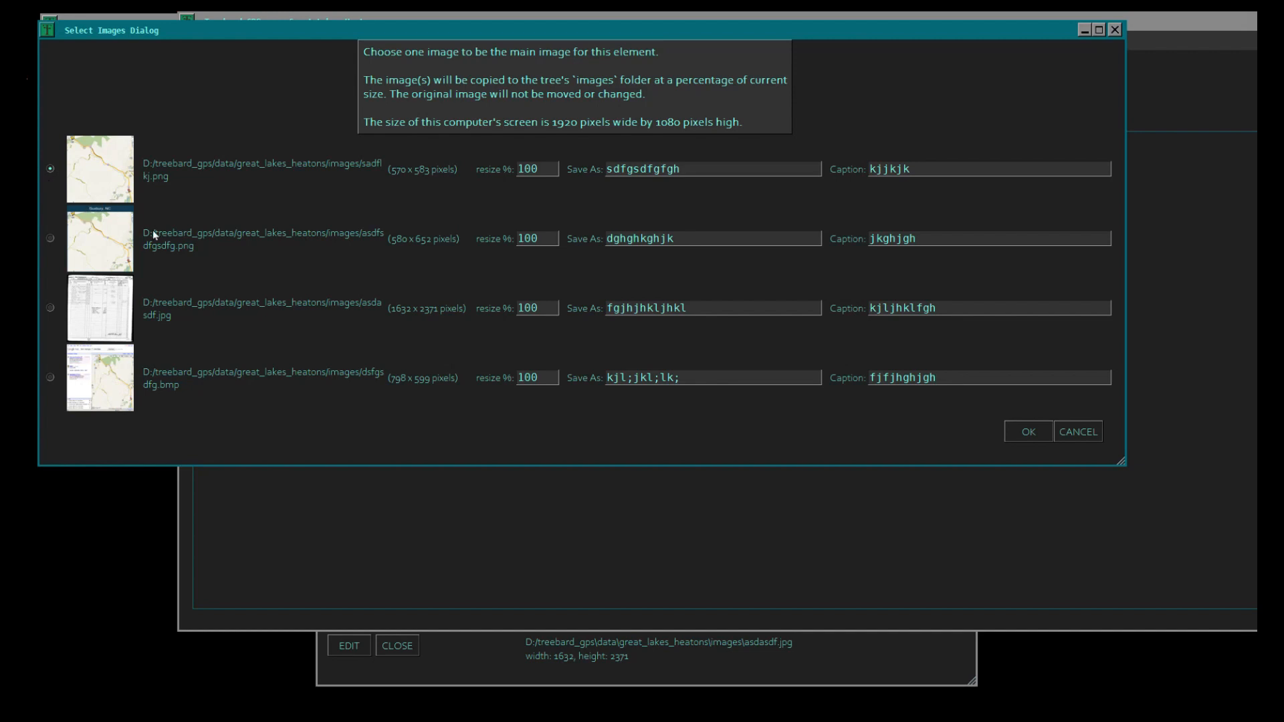
pyautogui.click(1029, 434)
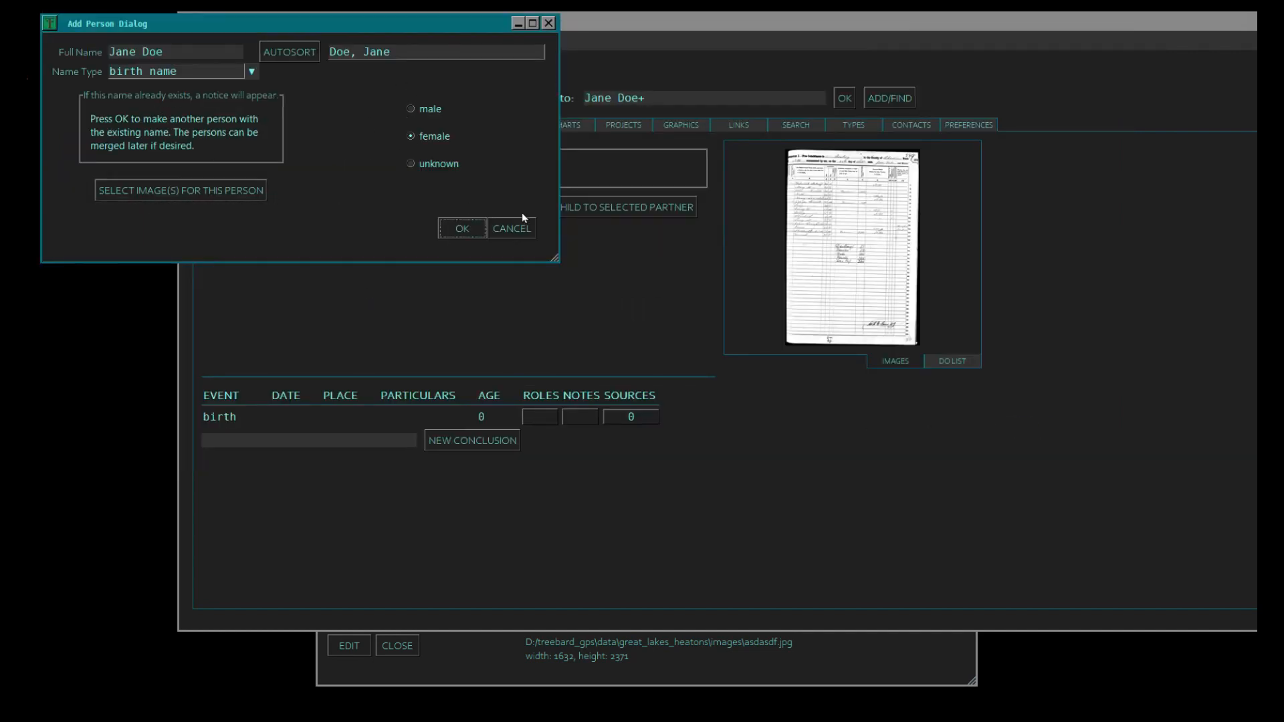
pyautogui.click(457, 227)
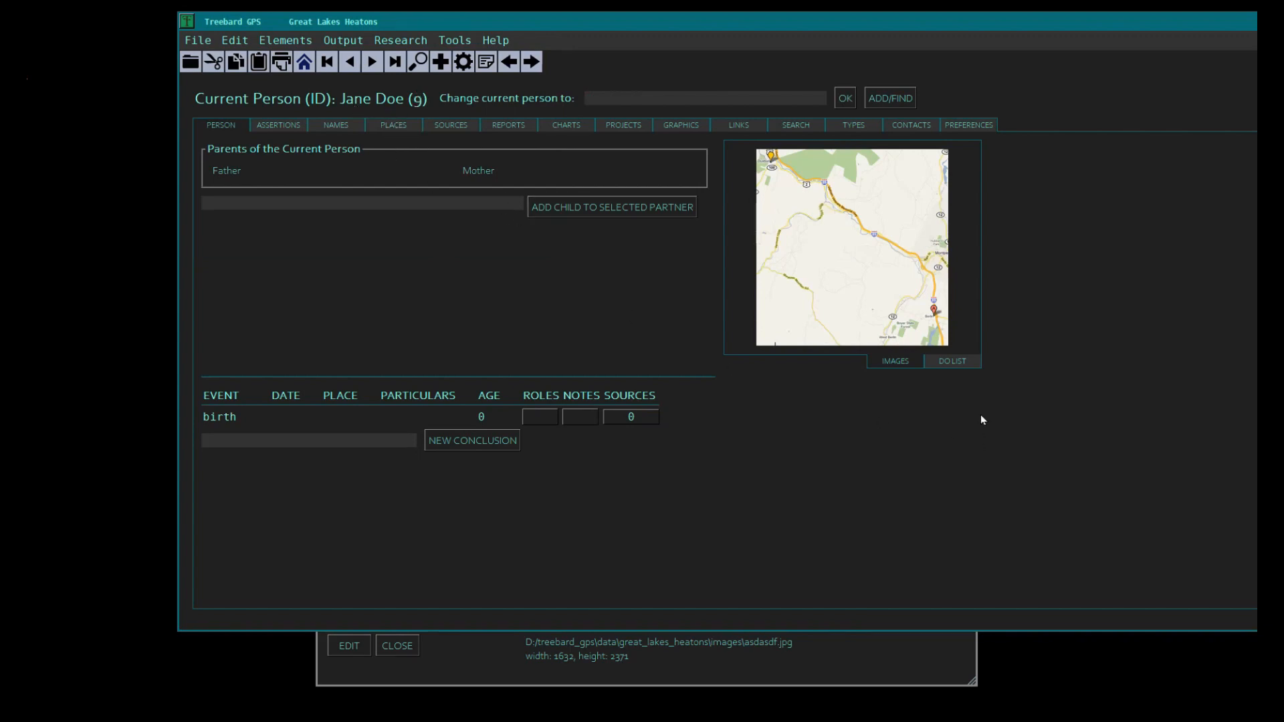
# Change the current person to the one with ID 8 to view that person's main image
pyautogui.click(651, 107)
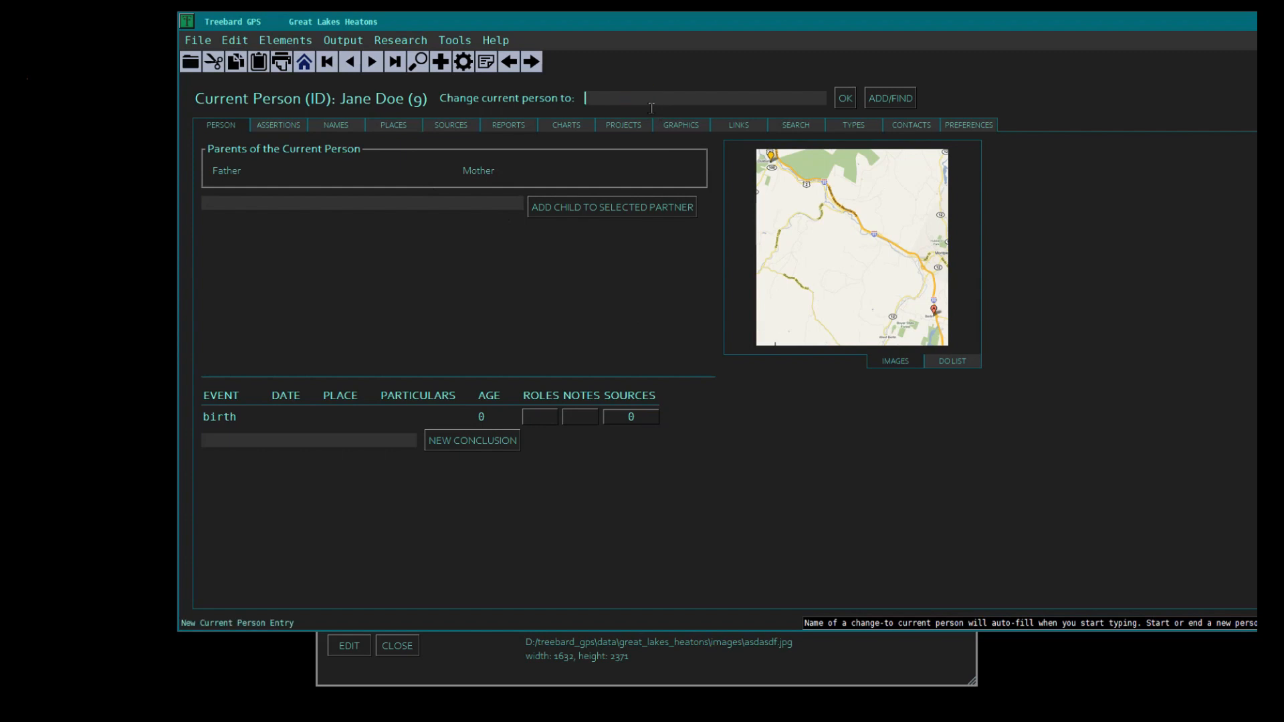
pyautogui.write('8')
pyautogui.press('Tab')
pyautogui.press('Return')
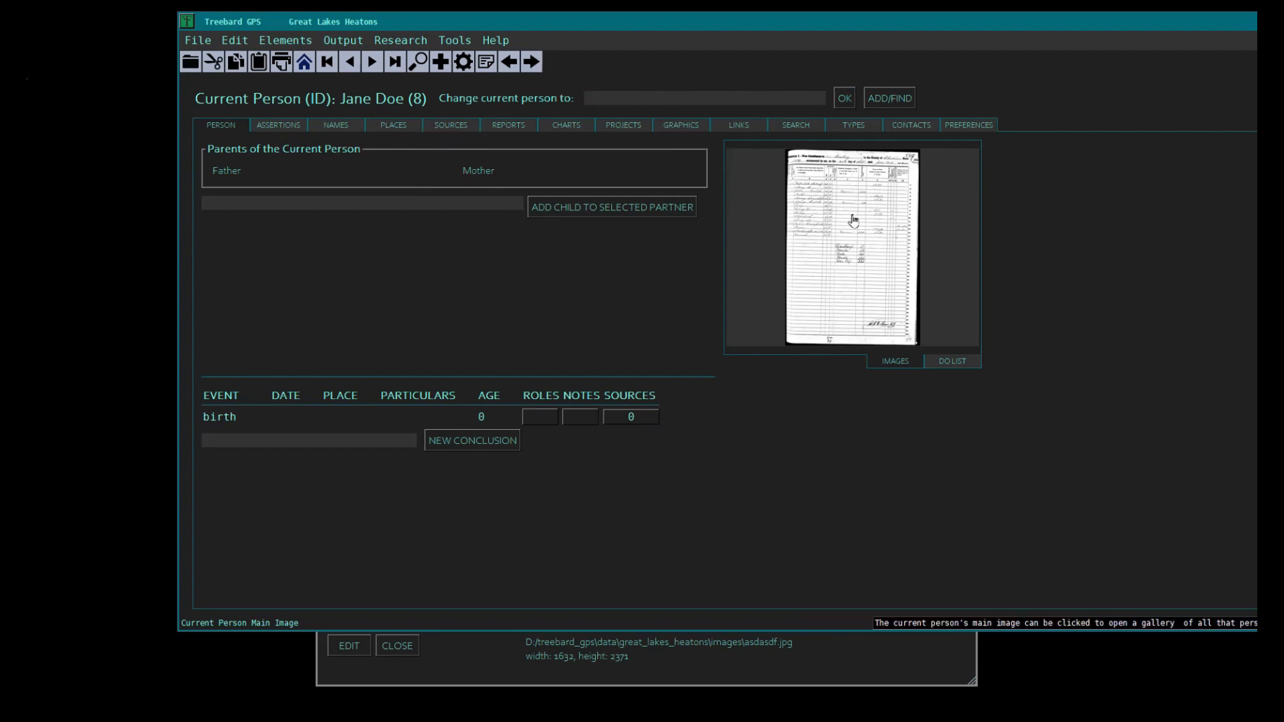
# Change the current person to #9 and open that person's image gallery
pyautogui.click(679, 97)
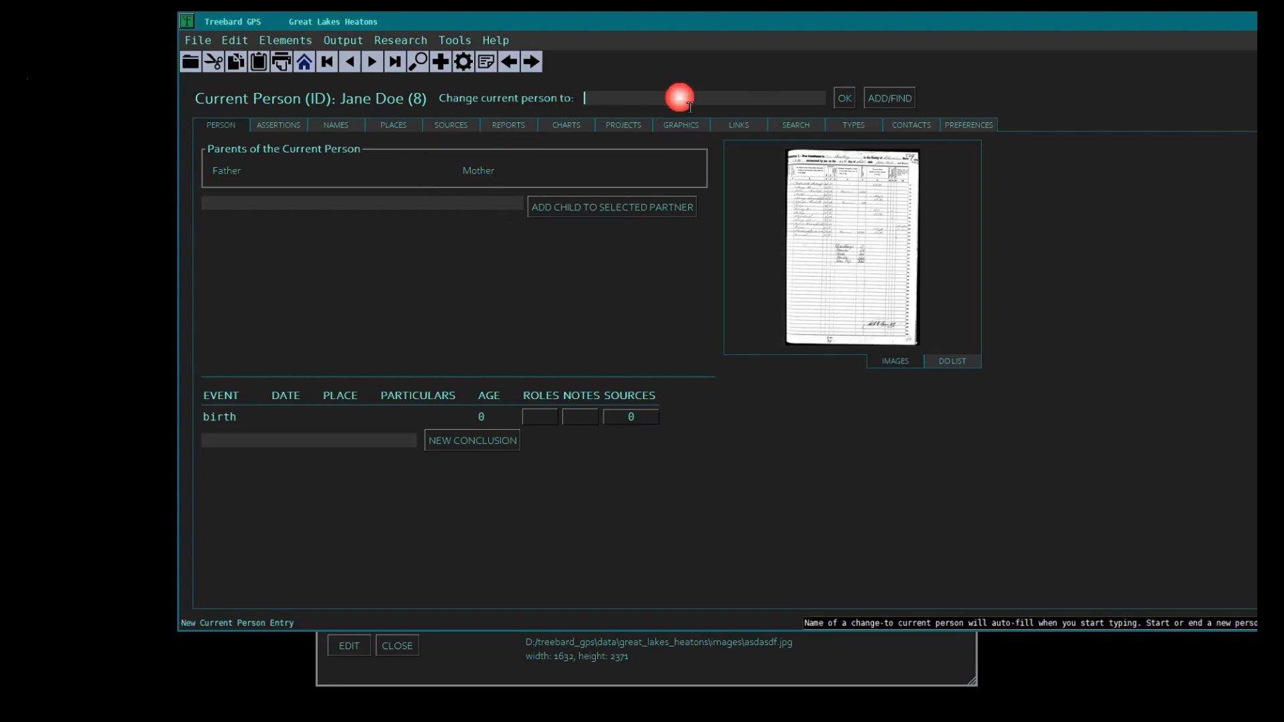
pyautogui.write('#9')
pyautogui.press('Tab')
pyautogui.press('Return')
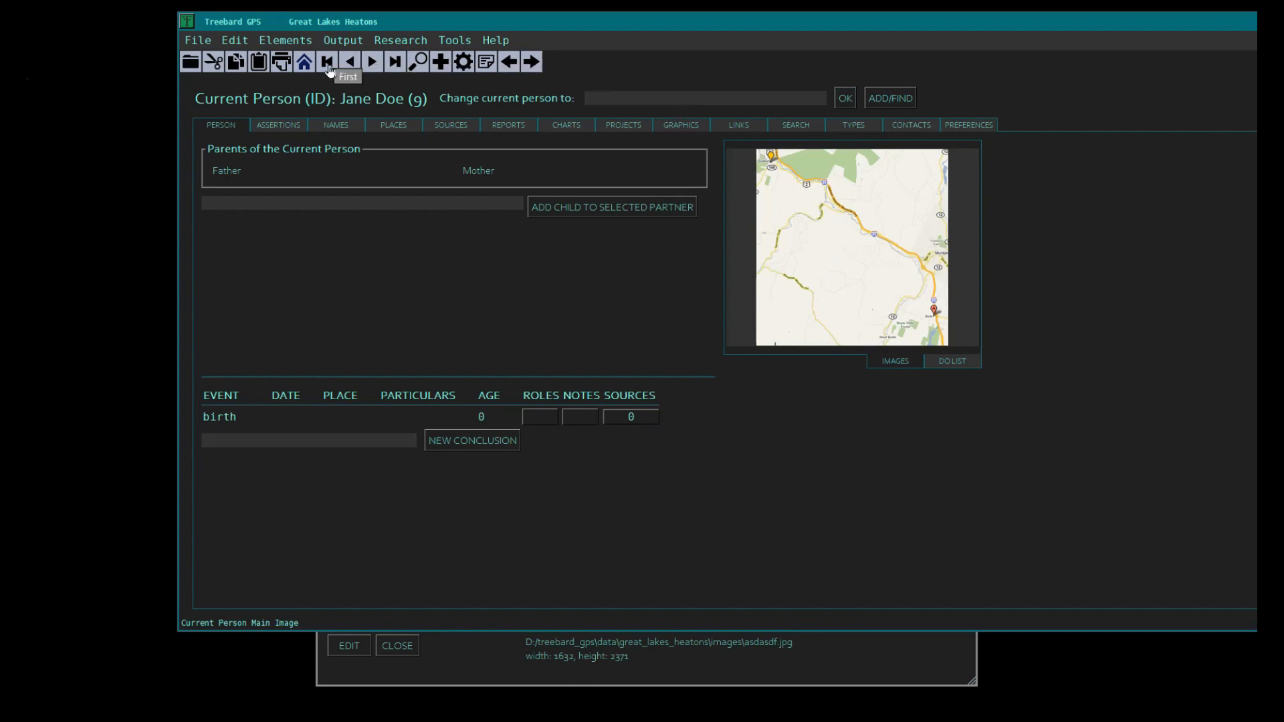
pyautogui.click(832, 255)
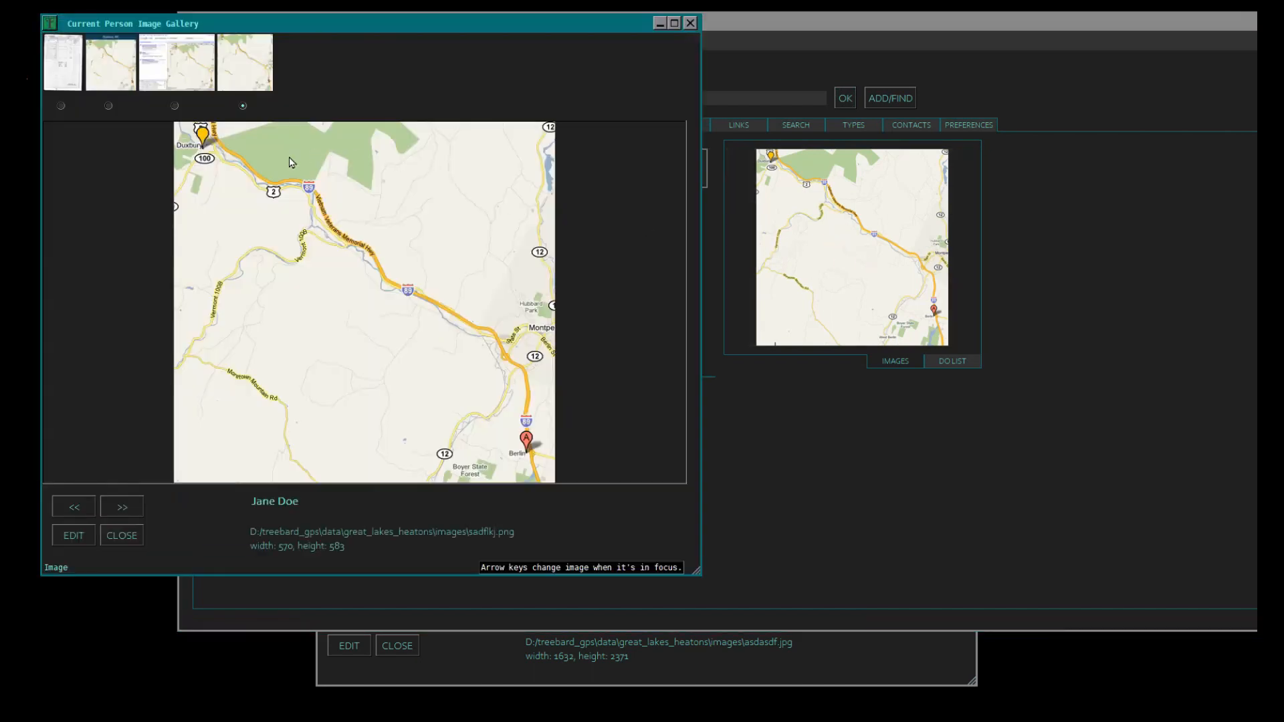